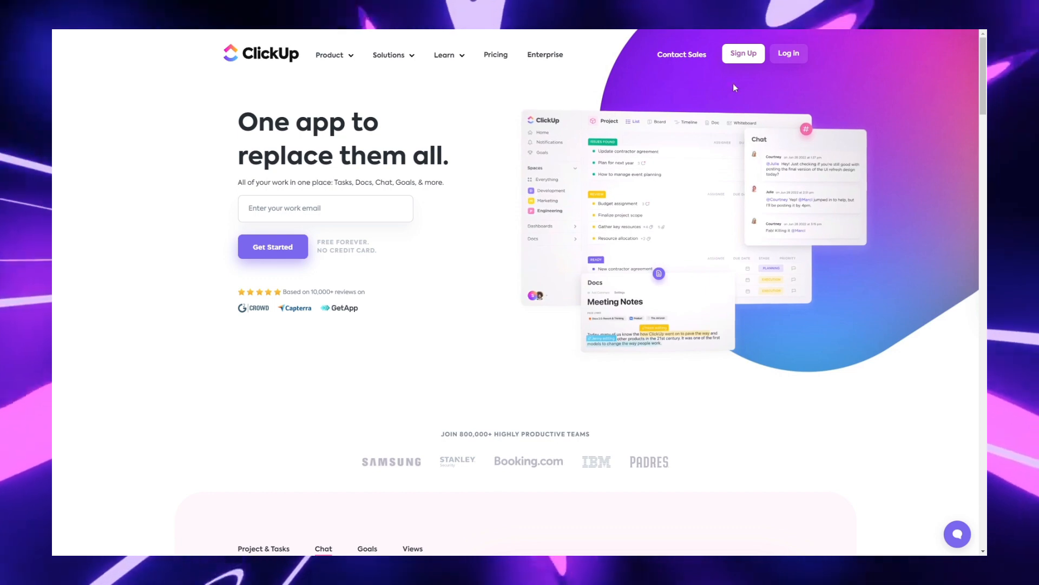
Step: Sign up for a new account by filling in your full name and details, then begin the onboarding
click(744, 52)
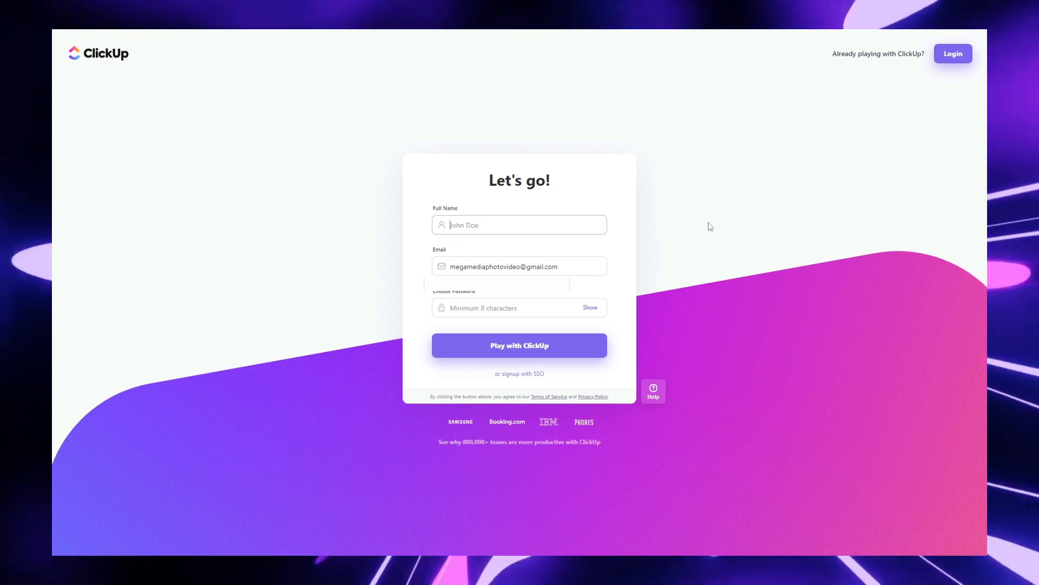
text(h)
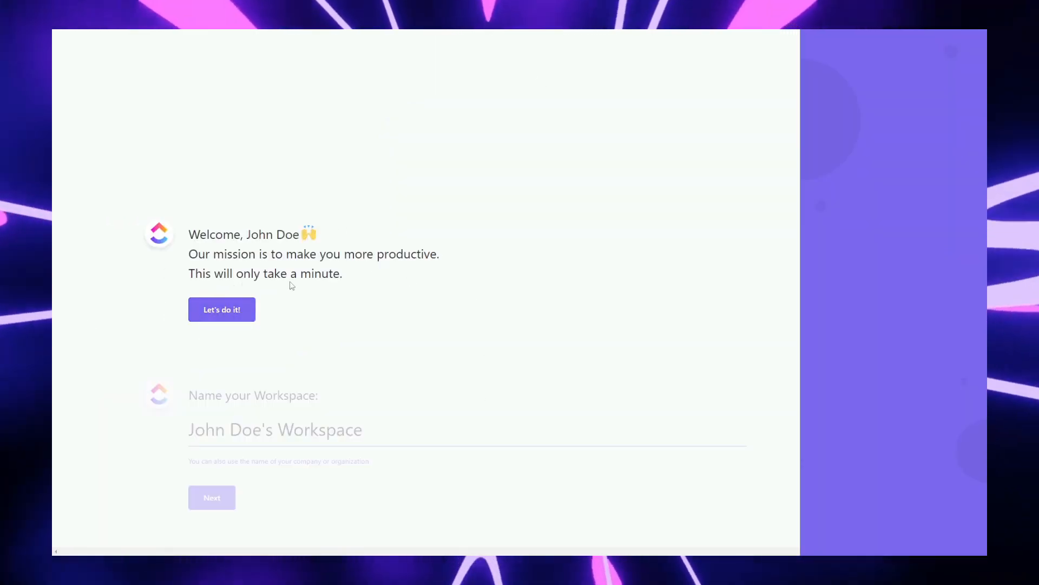
click(247, 309)
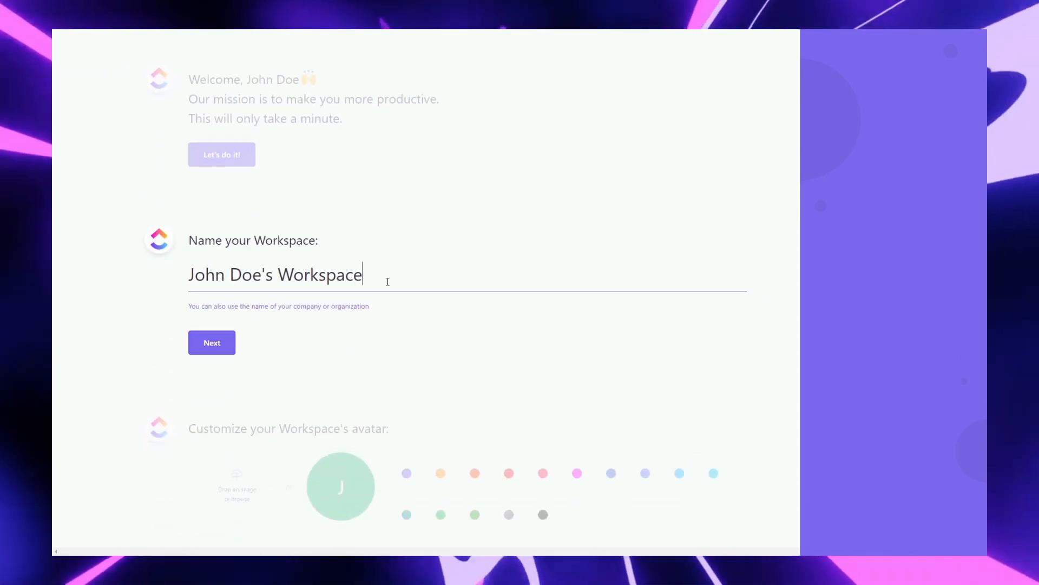
Step: Name the workspace Fixify - How To and continue
drag(388, 281, 59, 295)
text(Fixify - How To)
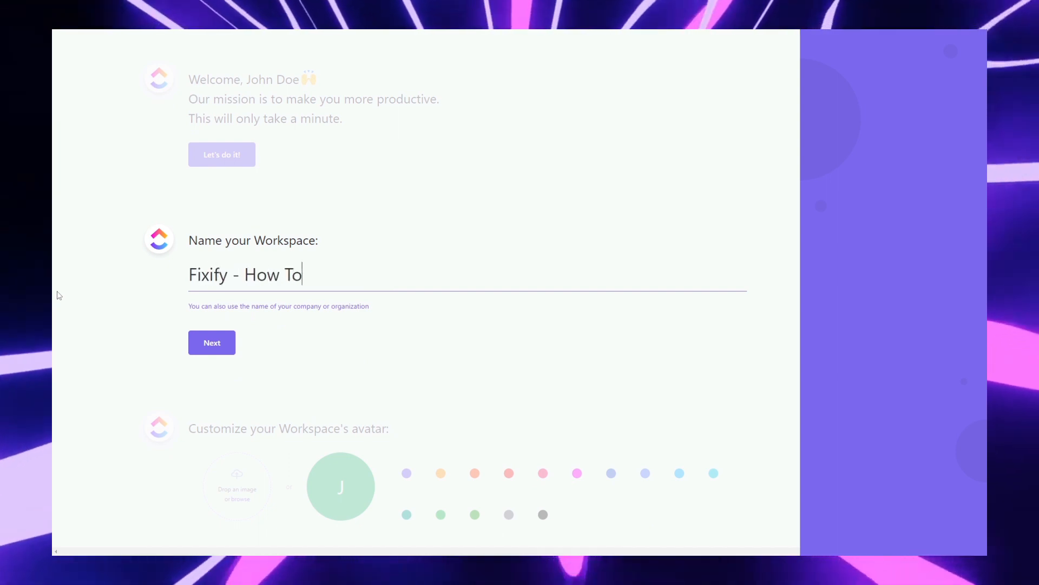
click(214, 339)
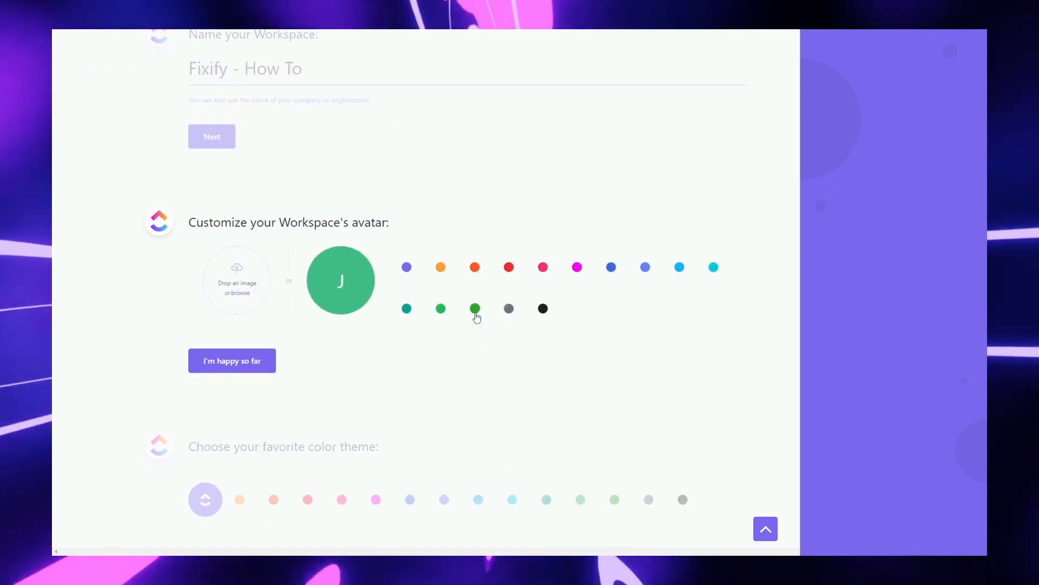
Step: Choose the green colour for the workspace avatar and confirm
click(475, 310)
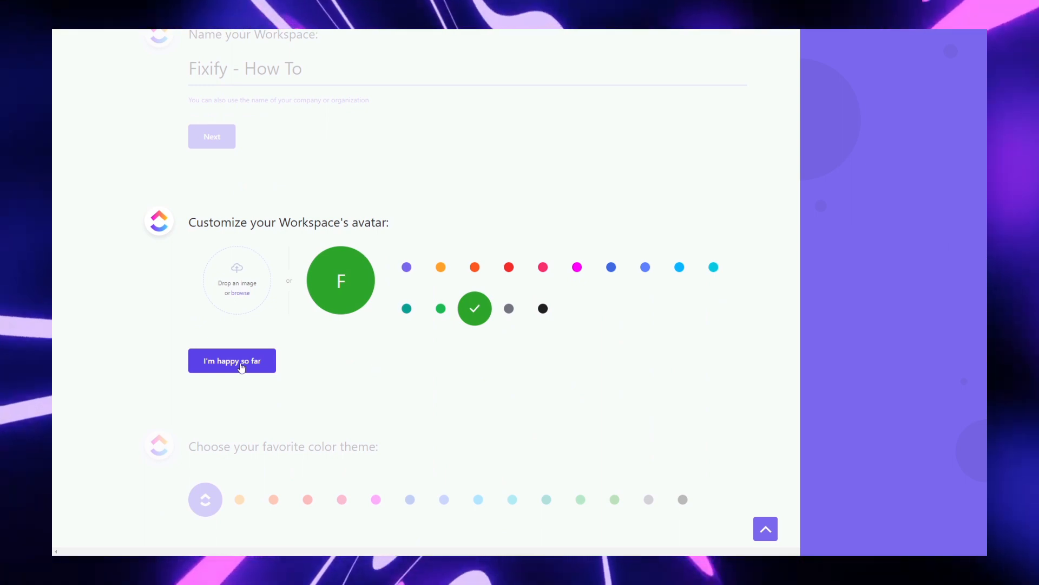
click(242, 366)
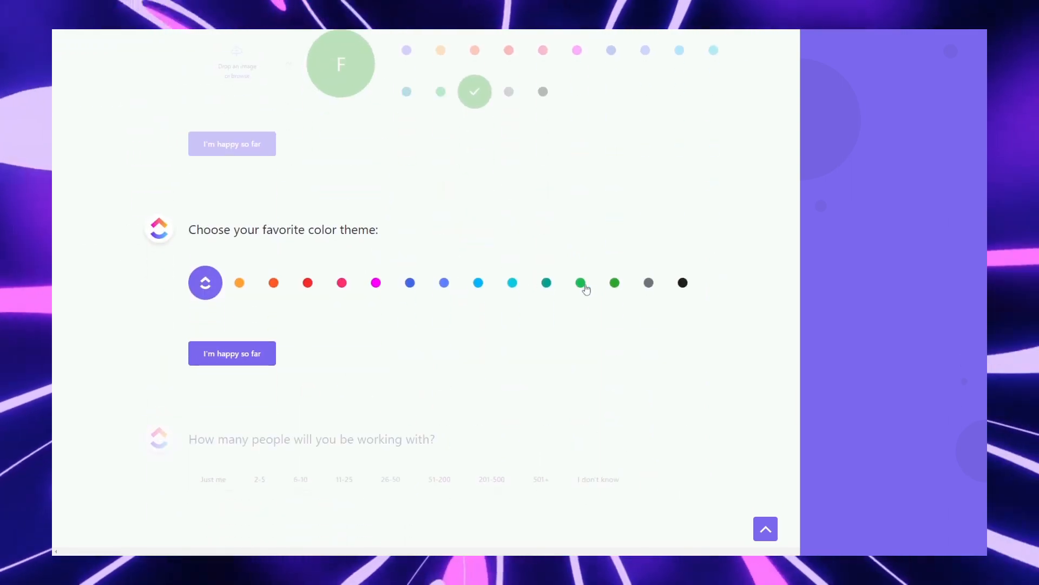
Step: Pick the teal colour theme and confirm
click(547, 282)
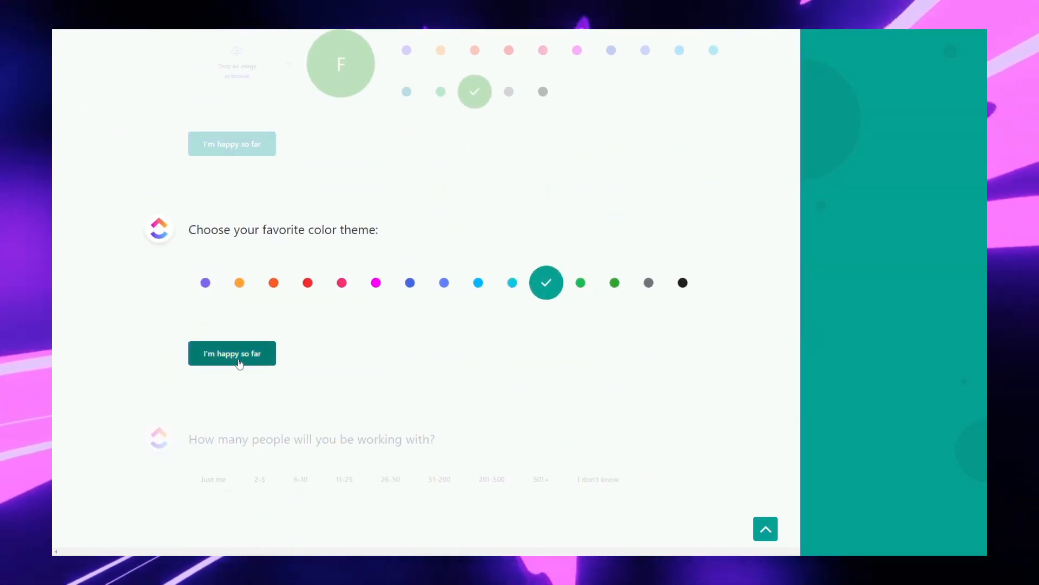
click(241, 365)
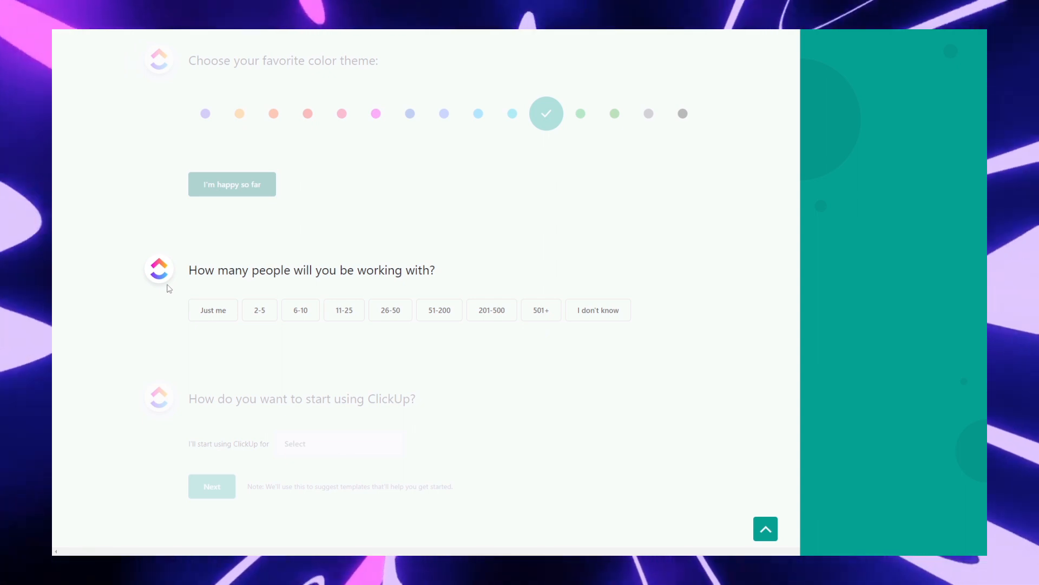
Step: Answer I don't know for team size, finish the remaining onboarding questions and enter the workspace
click(604, 312)
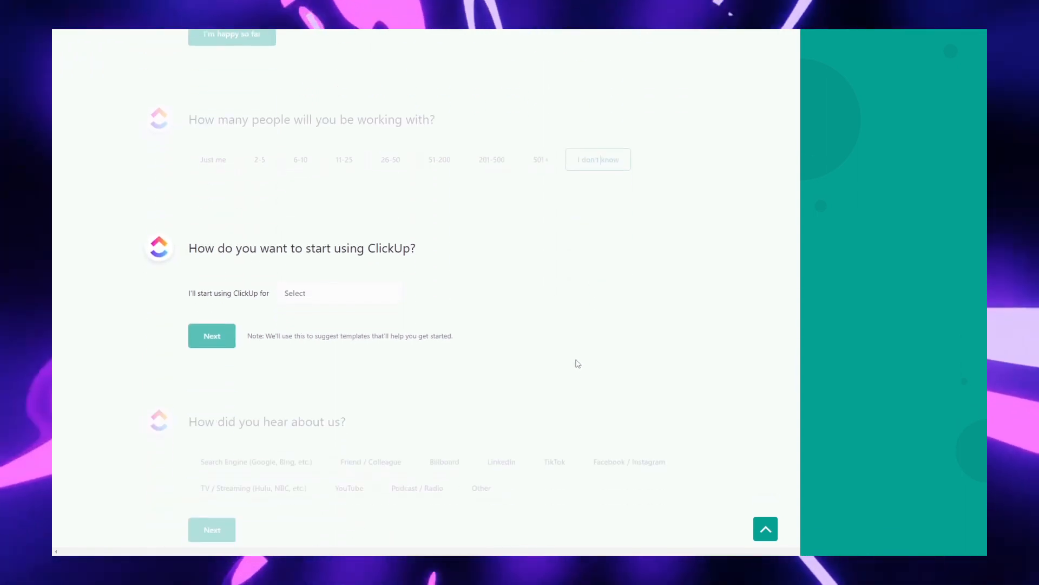
click(577, 351)
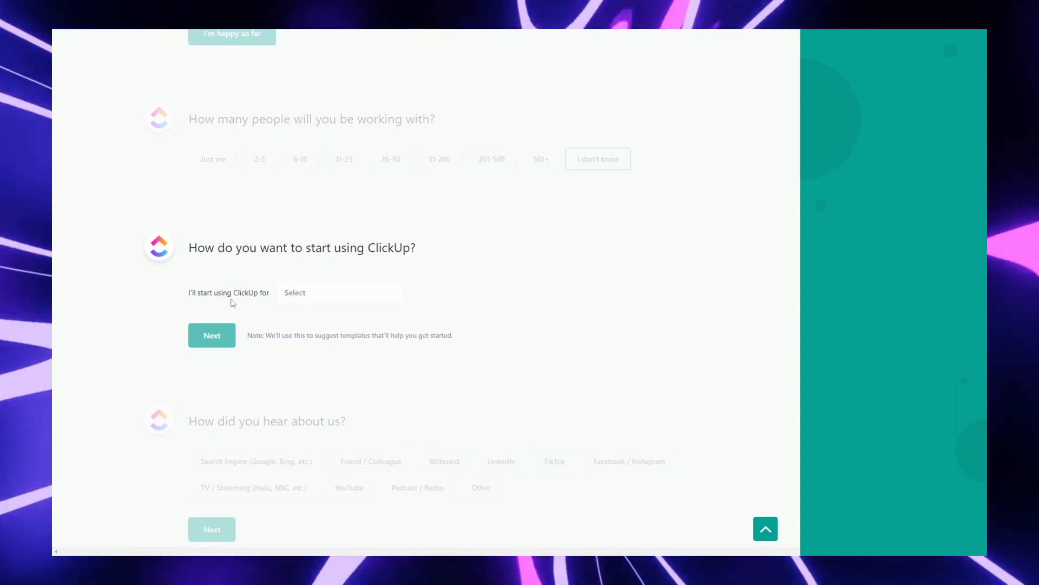
click(324, 303)
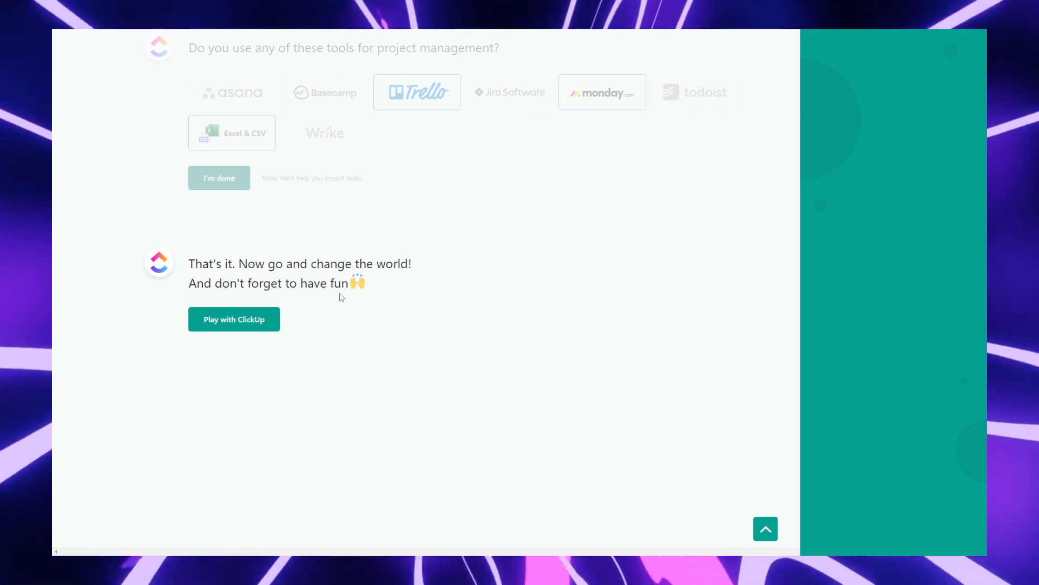
click(219, 324)
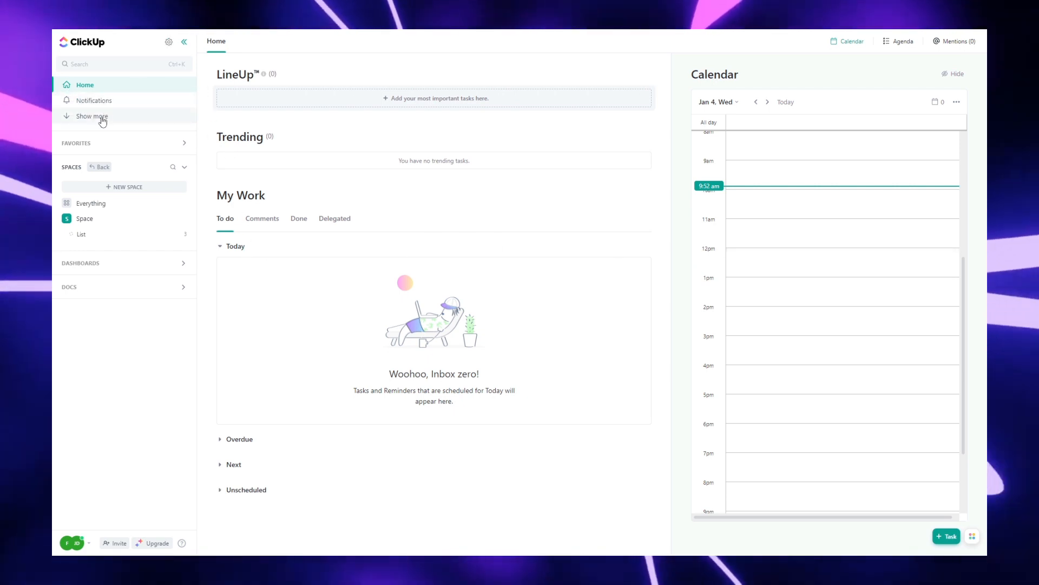
Step: Open the default List under Space and delete it
click(118, 154)
click(121, 155)
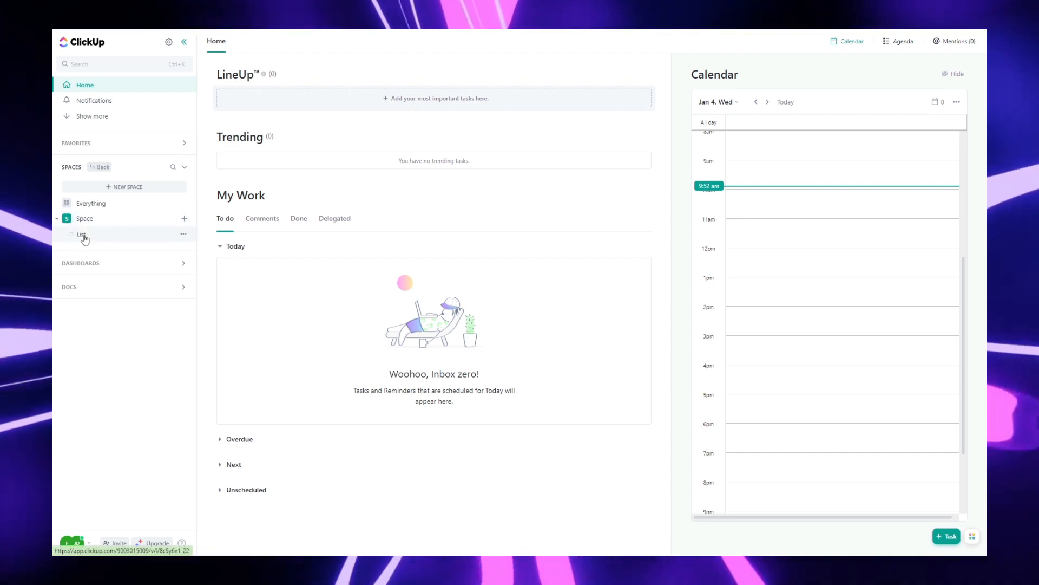
click(83, 235)
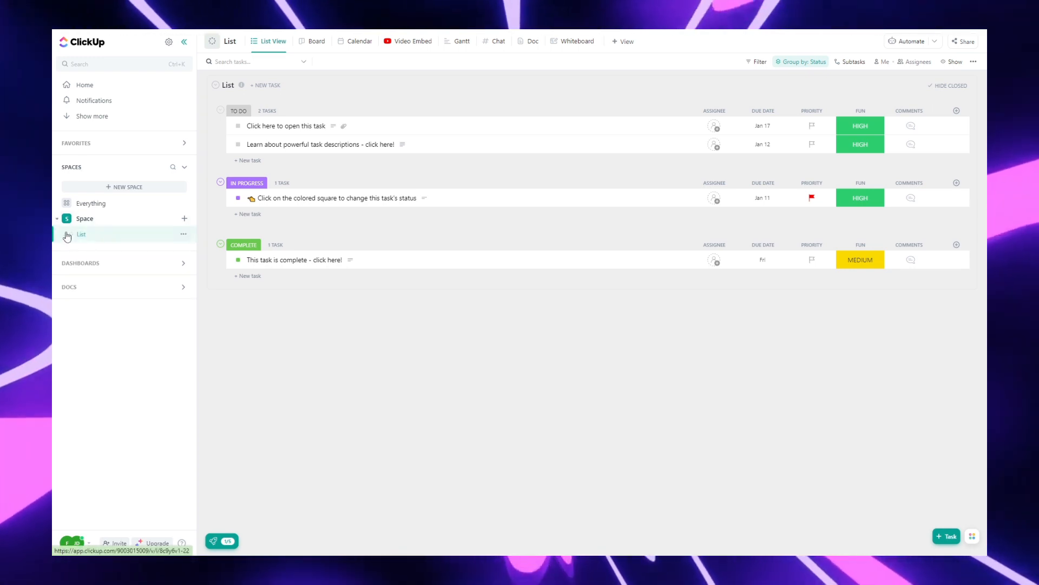
click(181, 234)
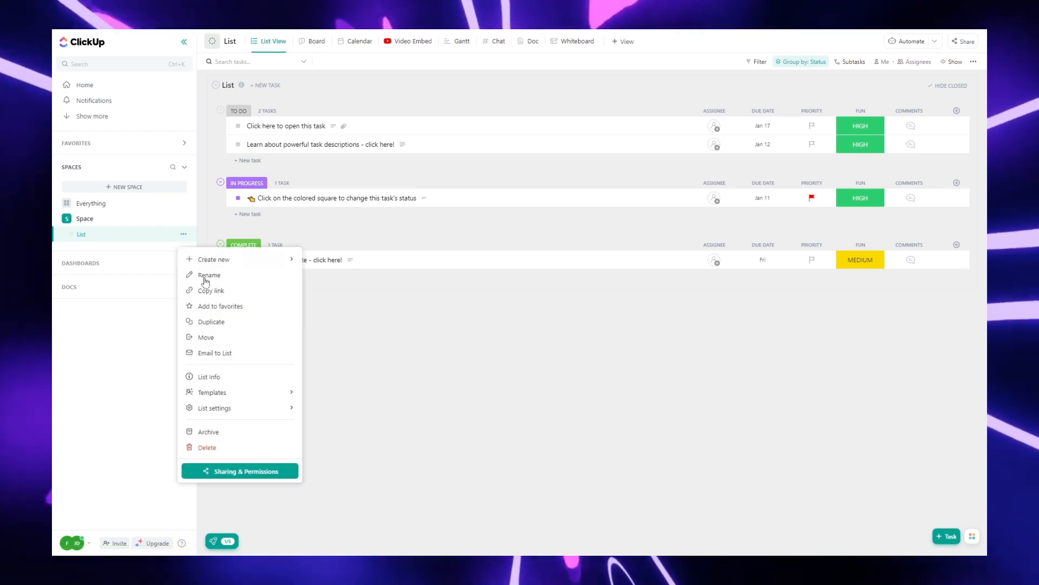
click(227, 447)
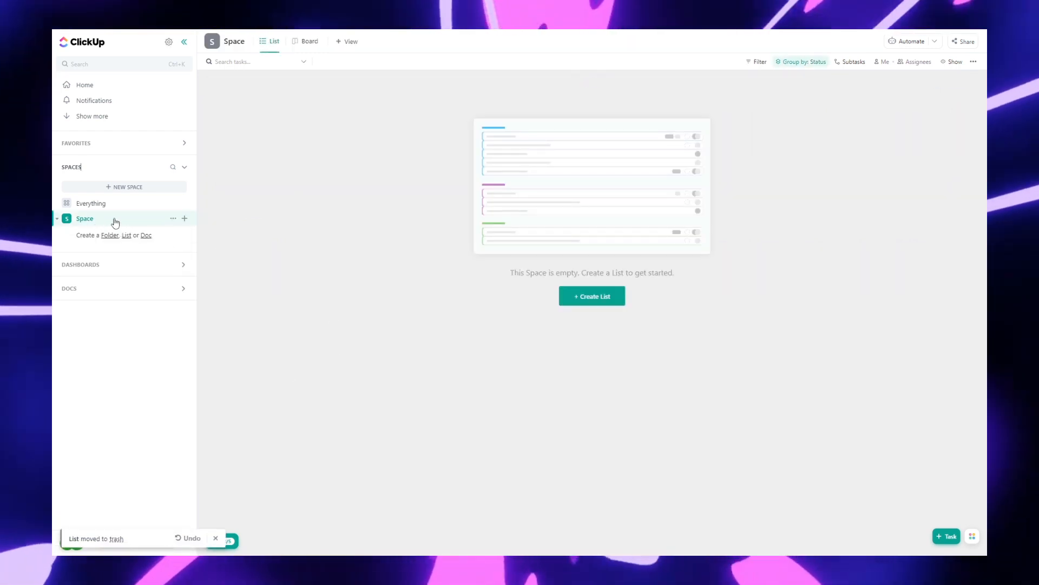
Step: Create a new List in Space named YouTube Videos
click(185, 219)
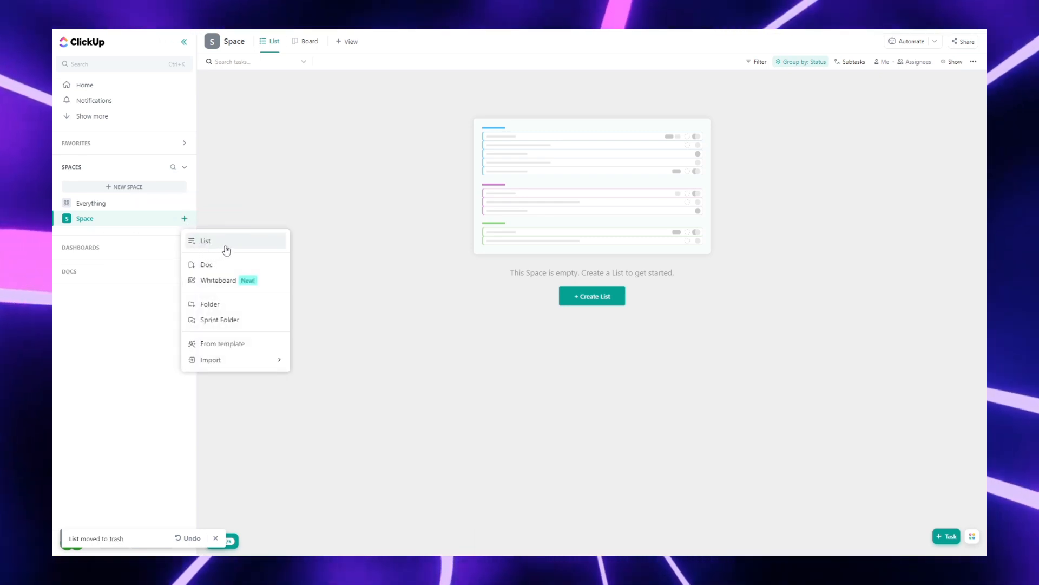
click(227, 248)
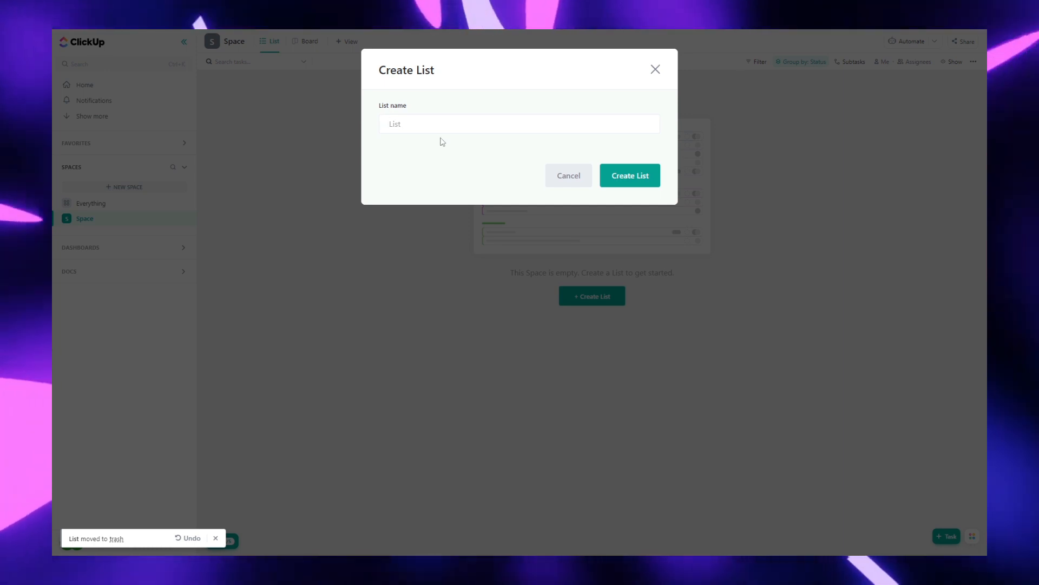
text(Yo)
text(uTube Videos)
key(Return)
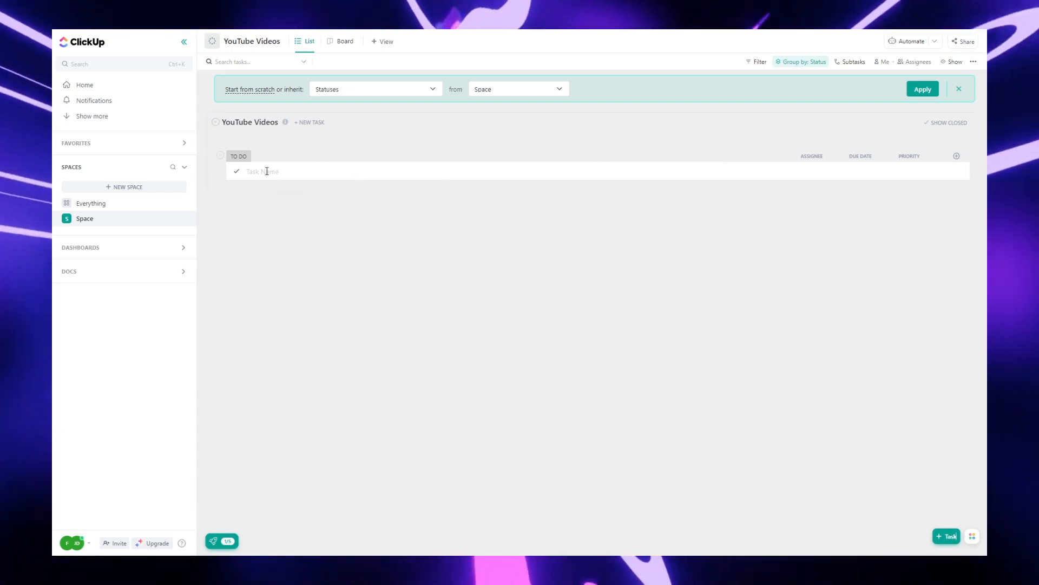
Step: Start a new task named Click Up How To in the To Do group
click(266, 171)
text(Cl)
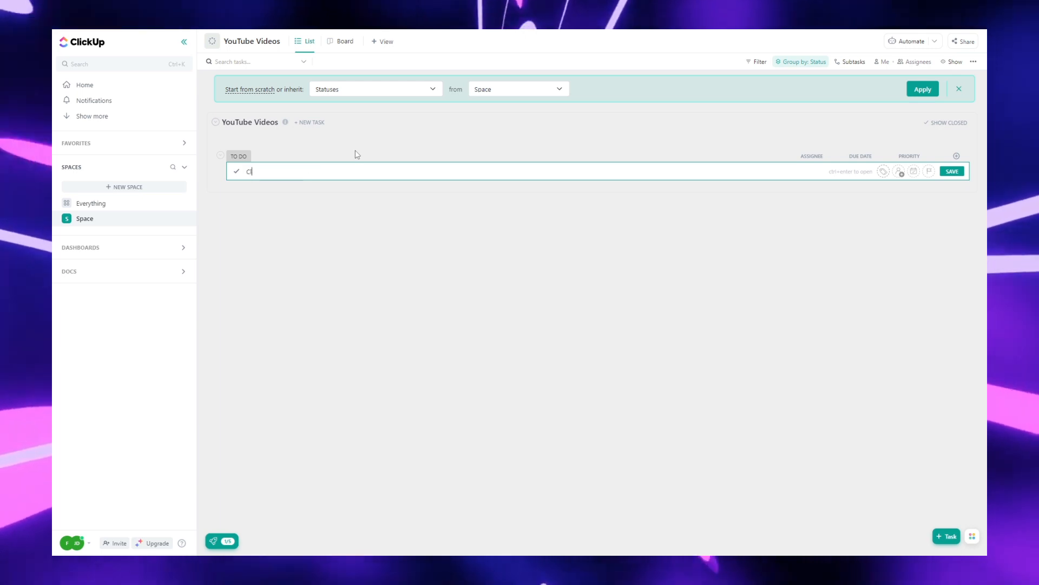
text(ick Up How To)
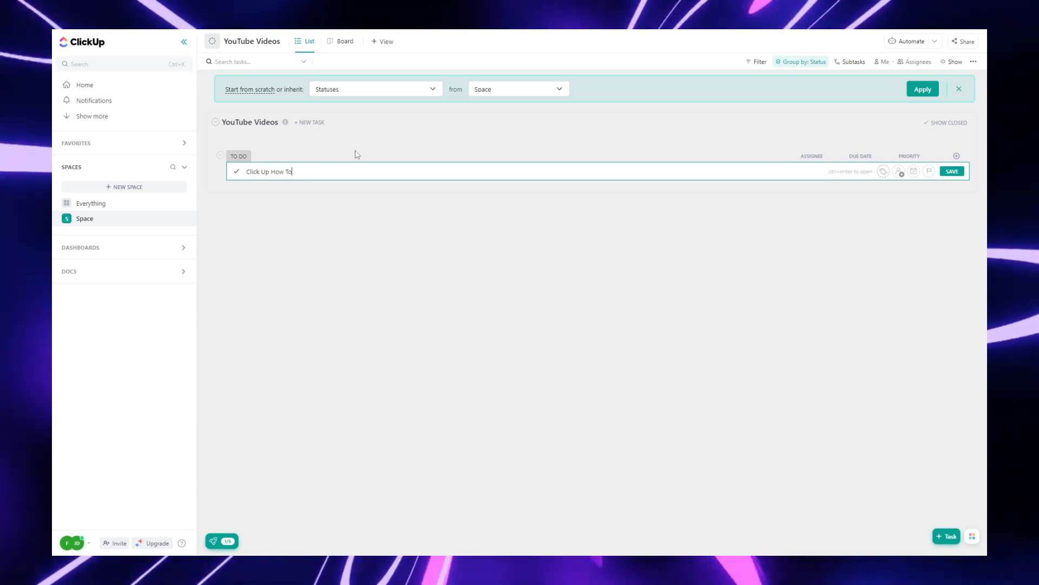
Step: Add a video creation tag to the Click Up How To task
click(884, 172)
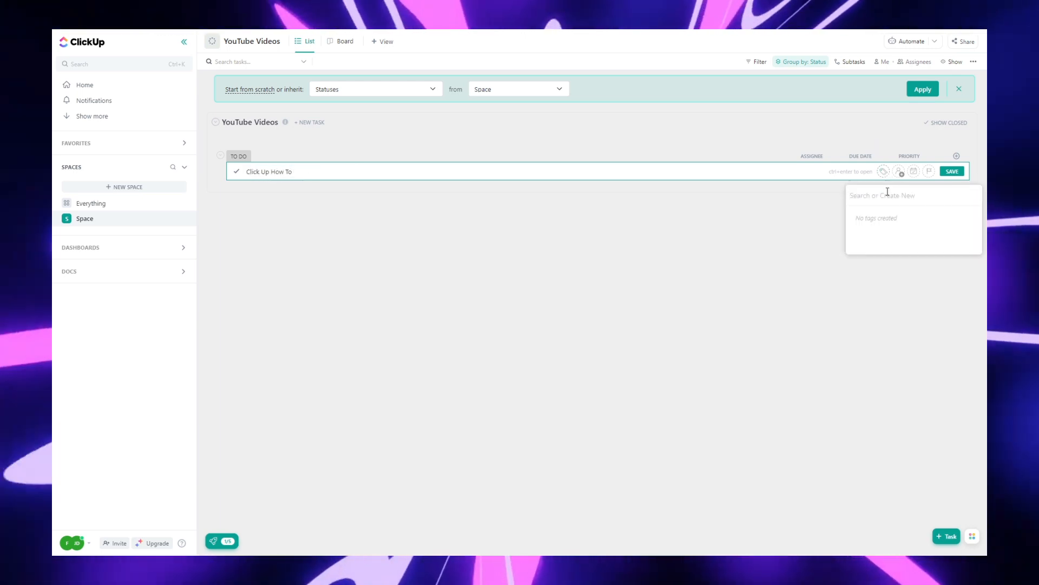
text(Video)
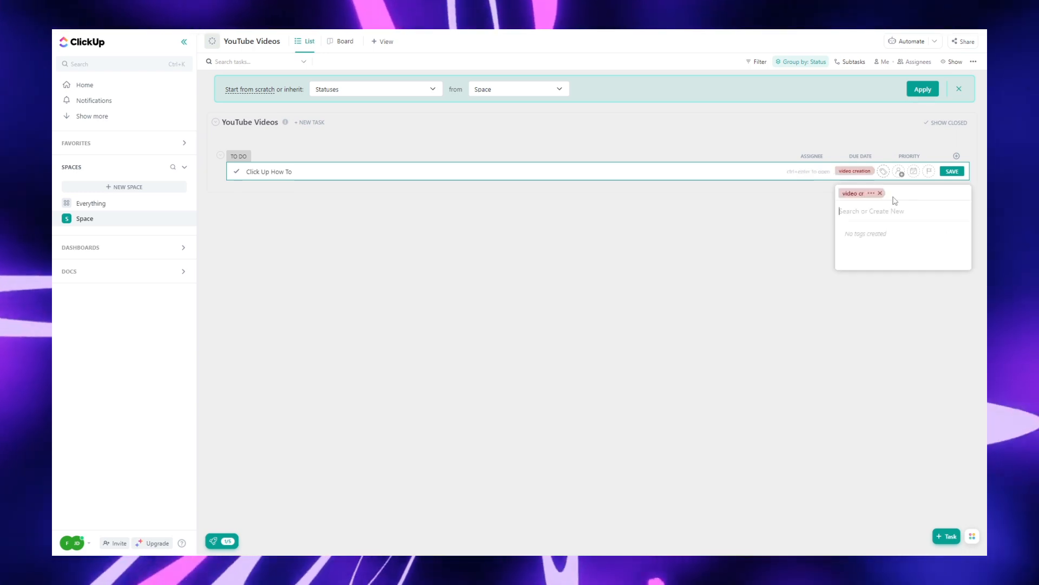
key(Return)
Step: Assign the task to yourself and set its due date to Saturday
click(900, 171)
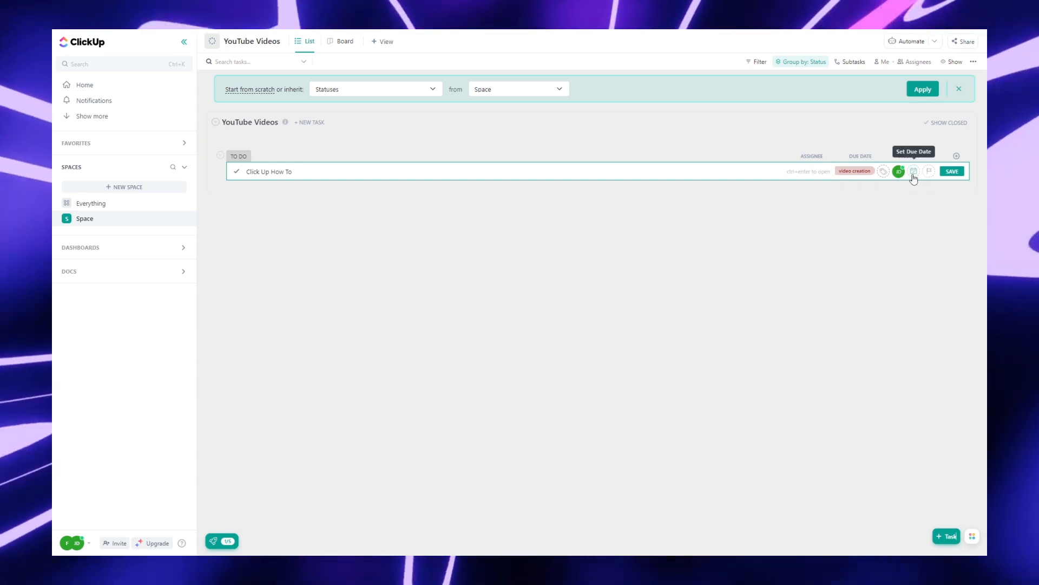
click(913, 172)
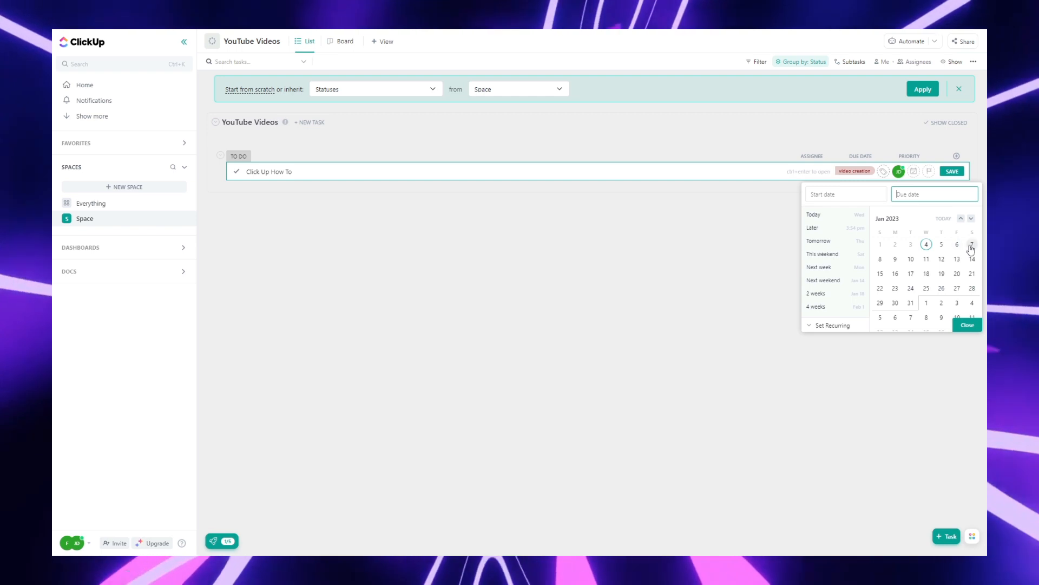
click(968, 323)
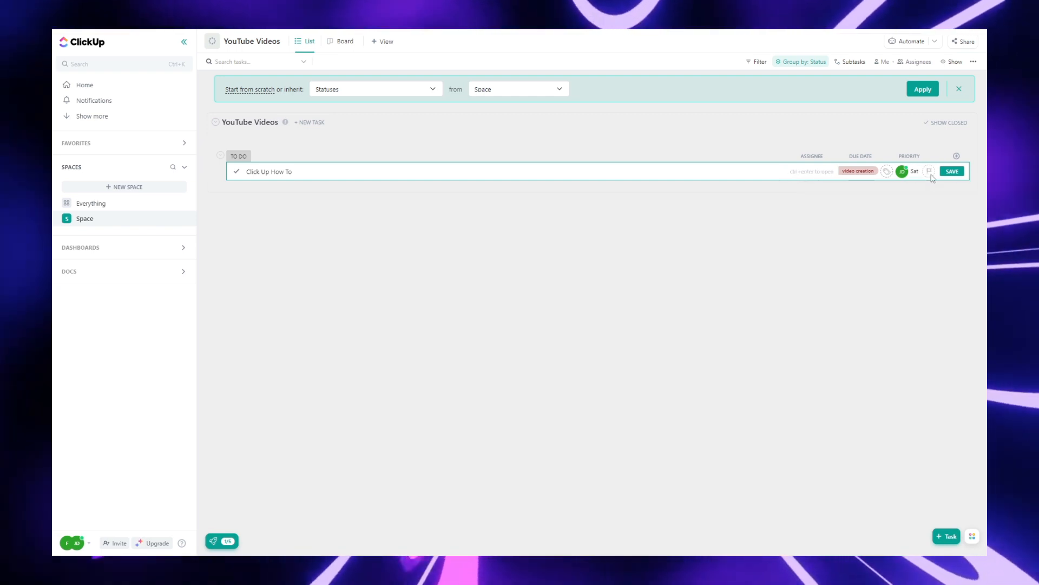
Step: Set the task's priority to High and save it
click(930, 172)
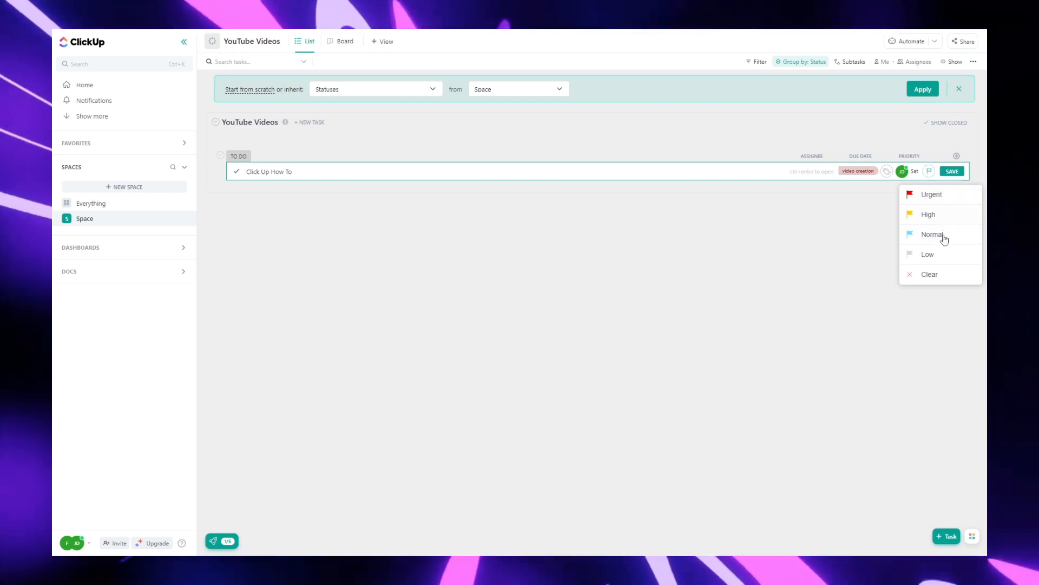
click(928, 215)
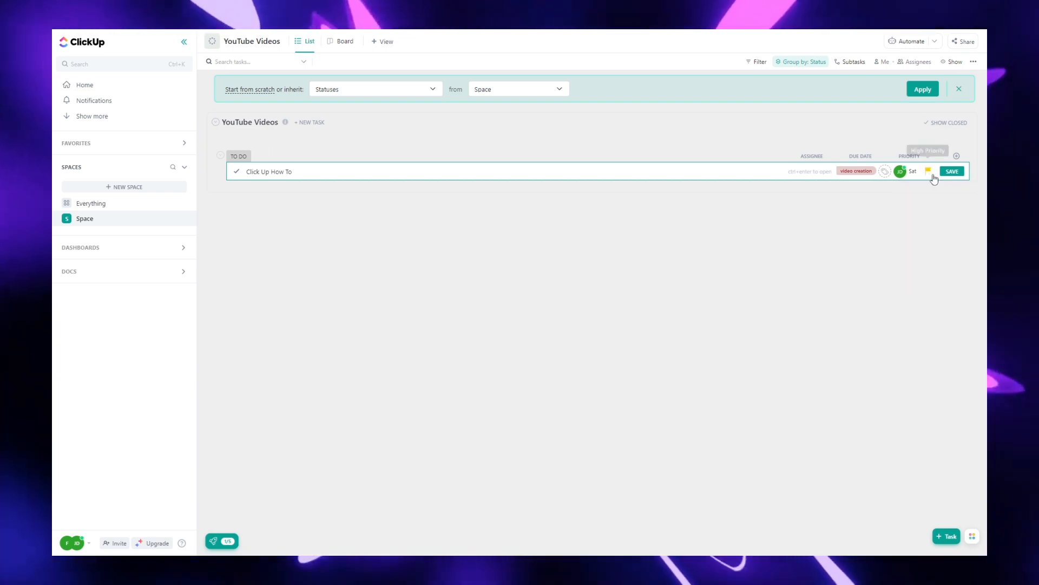
click(953, 172)
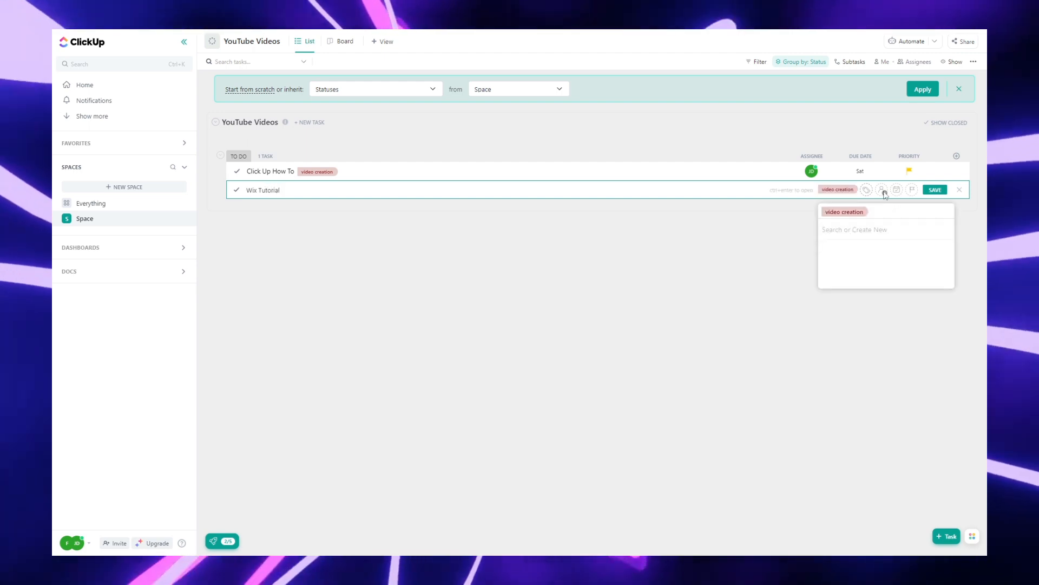
Step: Tag the new Wix Tutorial task with video creation
click(883, 191)
click(883, 192)
click(886, 240)
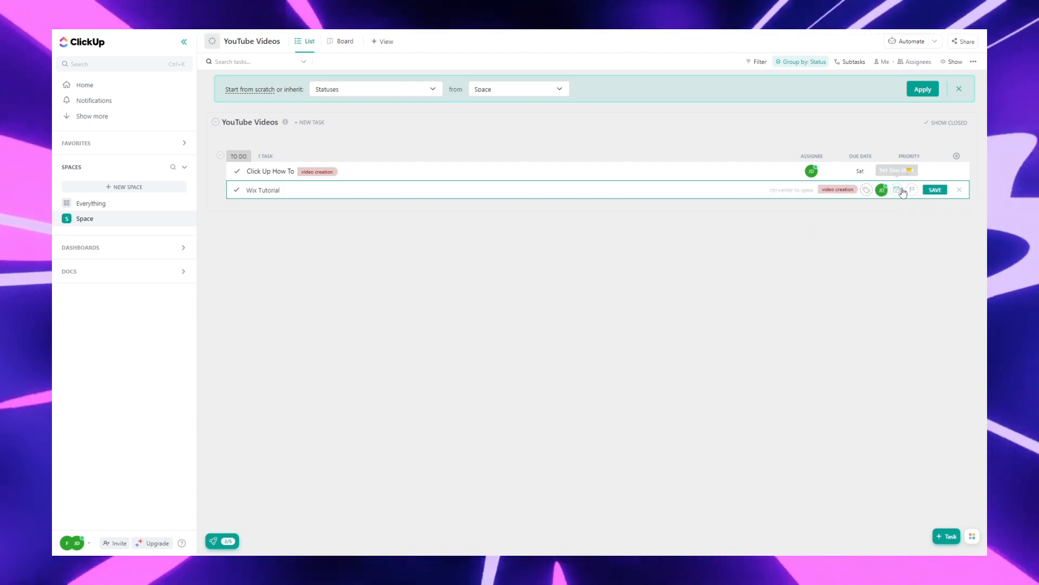
Step: Set the Wix Tutorial task's due date to Jan 14 and save the task
click(898, 190)
click(972, 277)
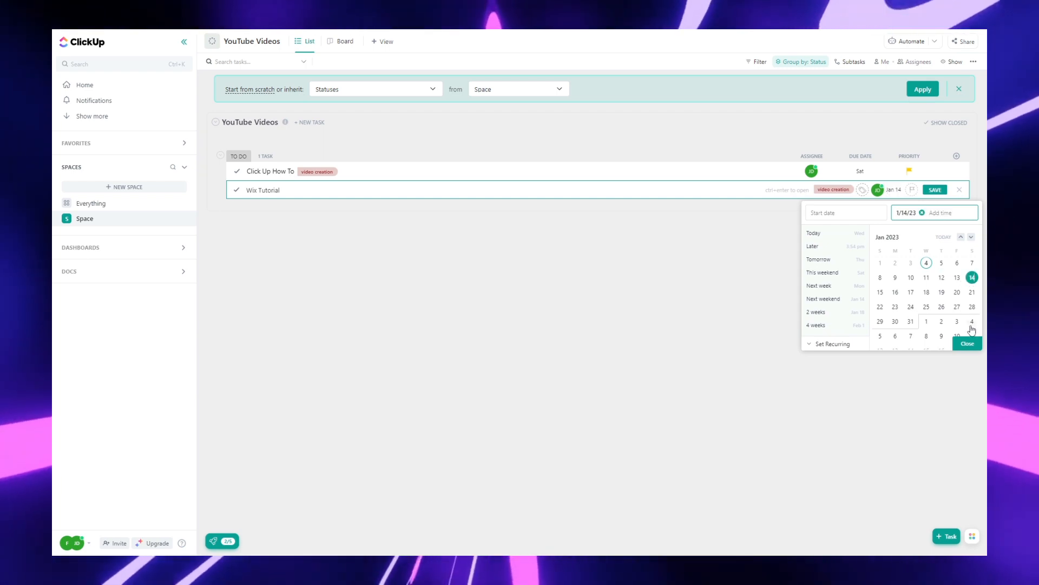
click(967, 346)
key(Return)
Step: Add a new task named Canva Logo Maker and tag it video creation
text(Canva L)
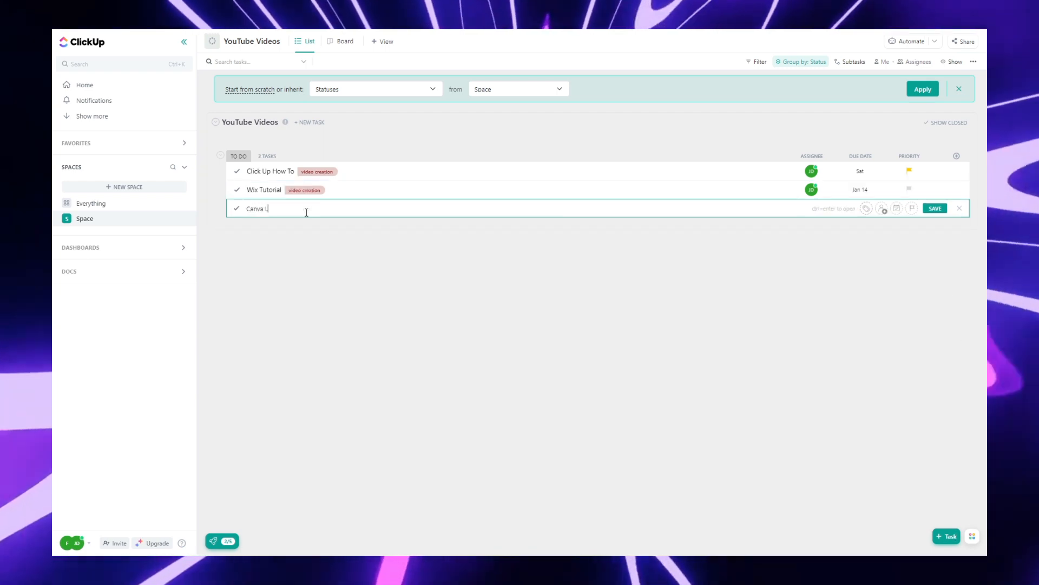
text(ogo Maker)
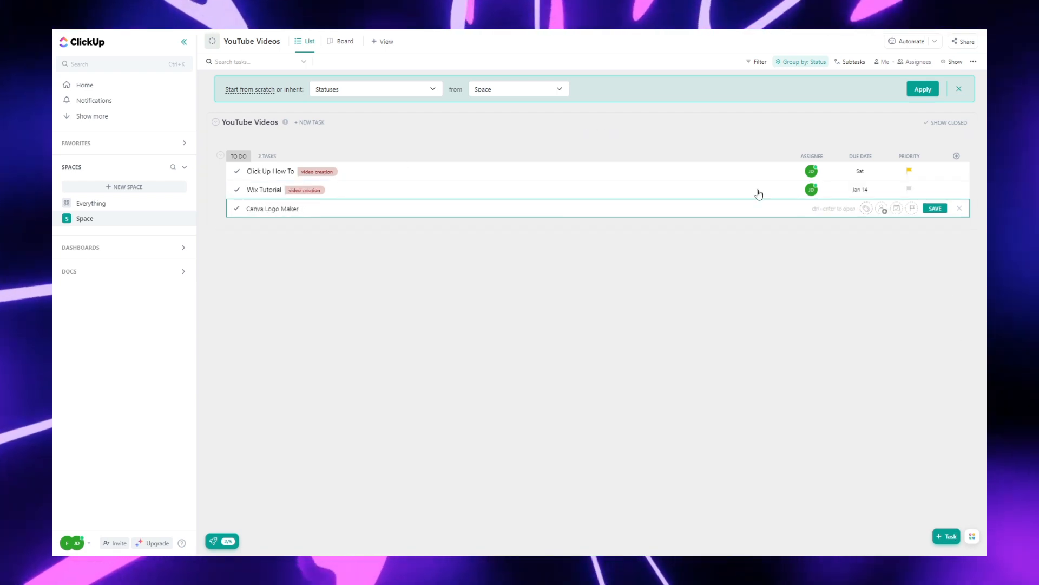
click(866, 208)
click(866, 248)
Step: Assign the Canva Logo Maker task to yourself and set its due date to Jan 21
click(882, 208)
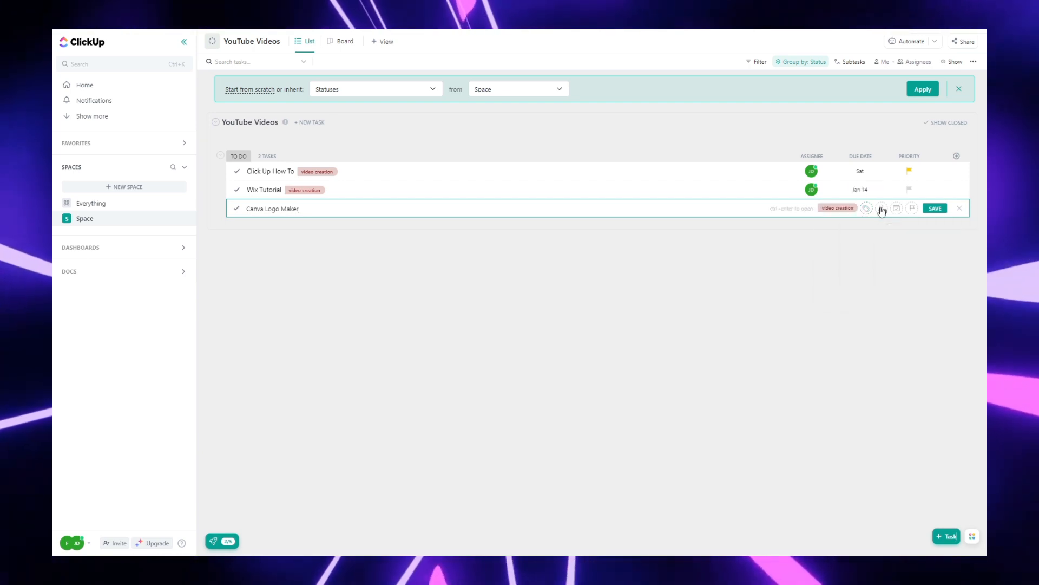
click(882, 209)
click(894, 258)
click(897, 209)
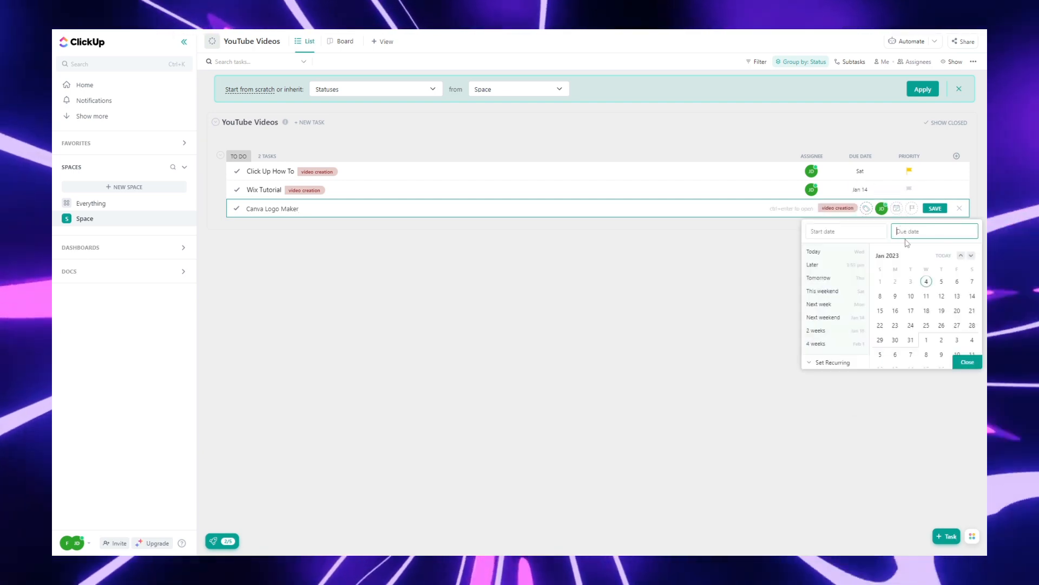
click(972, 310)
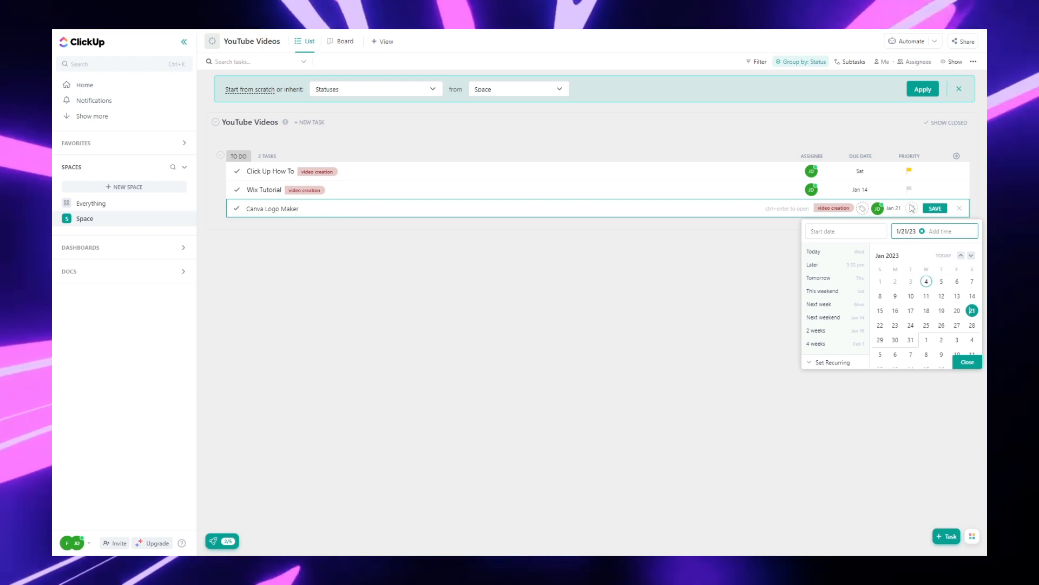
Step: Pick a priority for the Canva Logo Maker task and save it
click(913, 209)
click(929, 292)
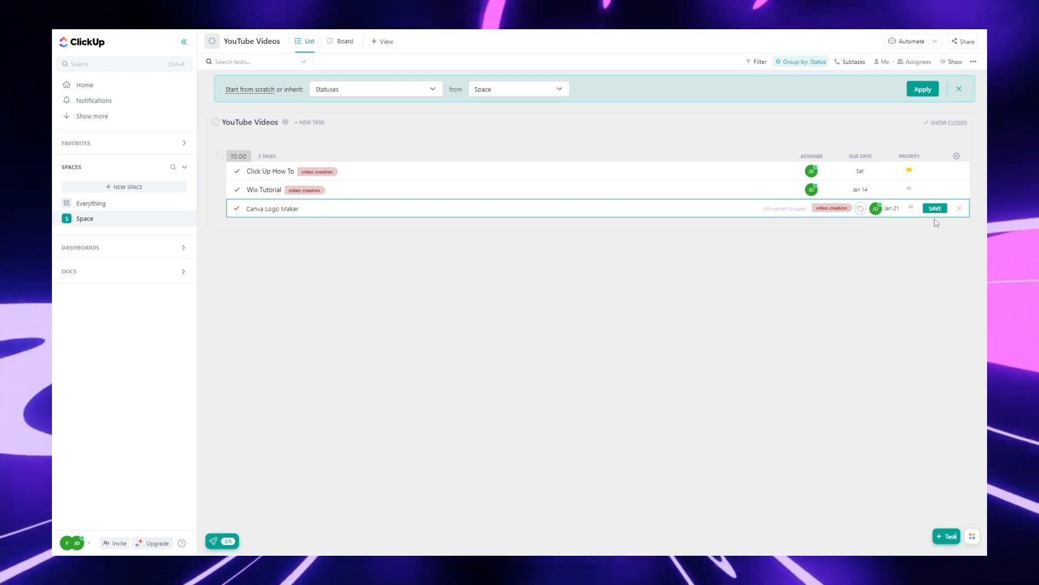
click(935, 210)
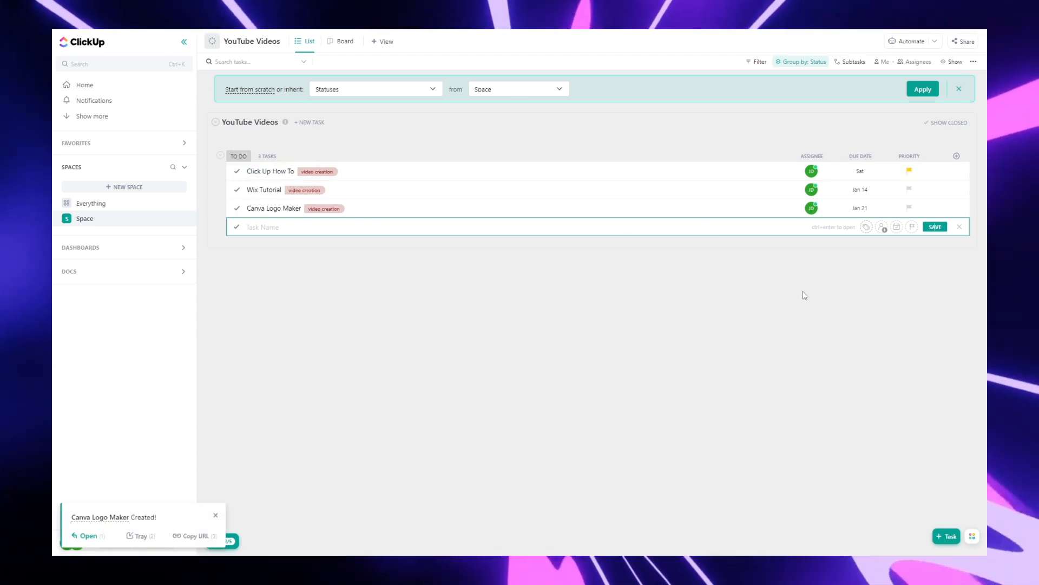
Step: Open the new-task window and browse its slash command list without creating a task
click(774, 242)
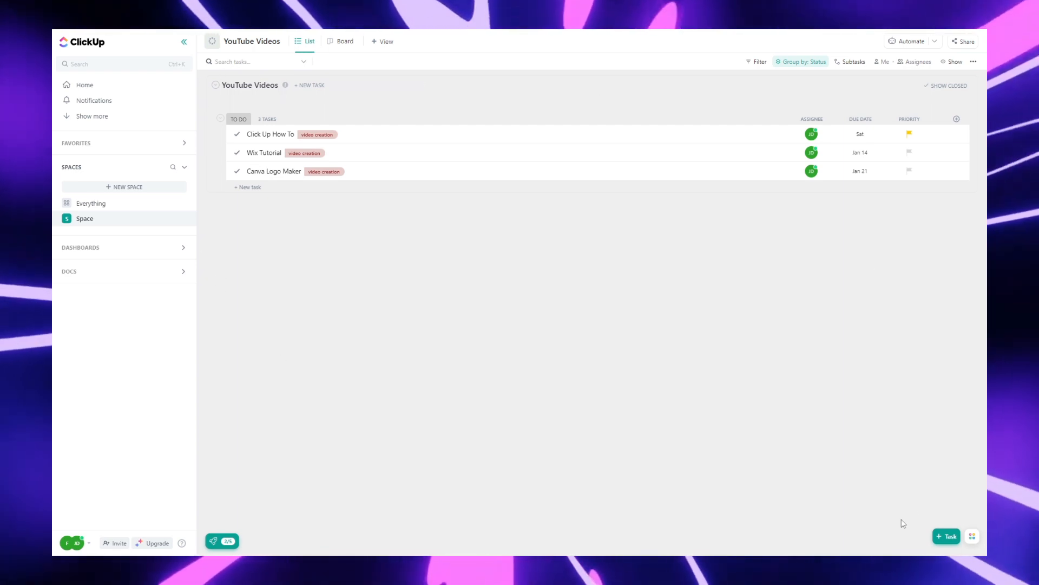
click(952, 538)
click(318, 317)
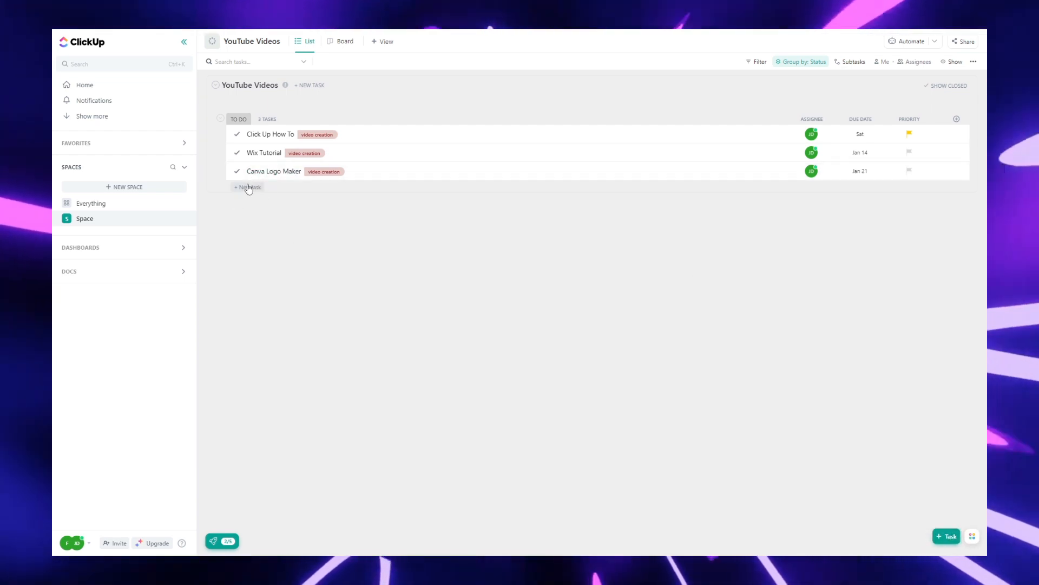
click(945, 540)
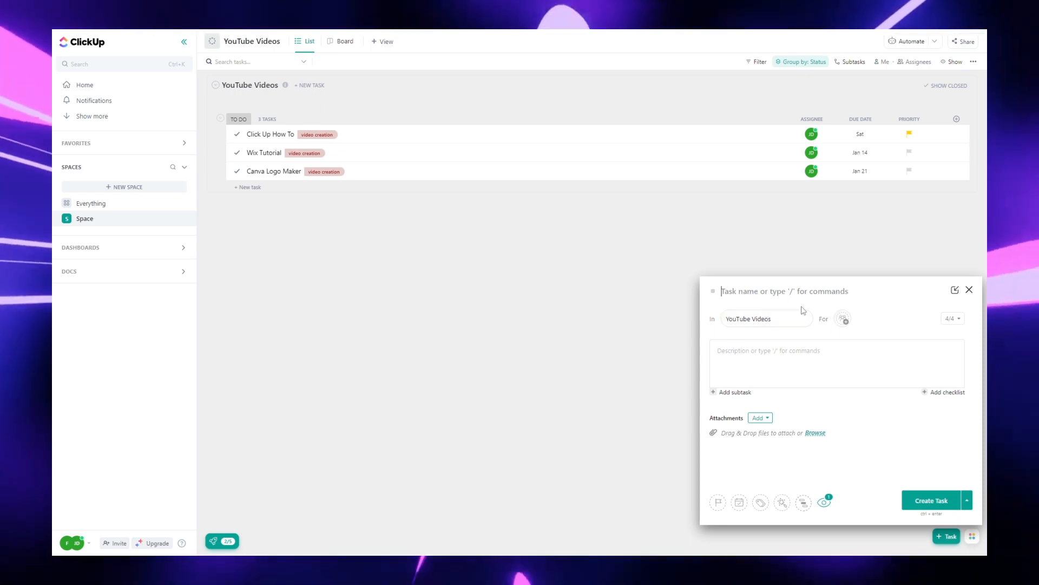
text(/)
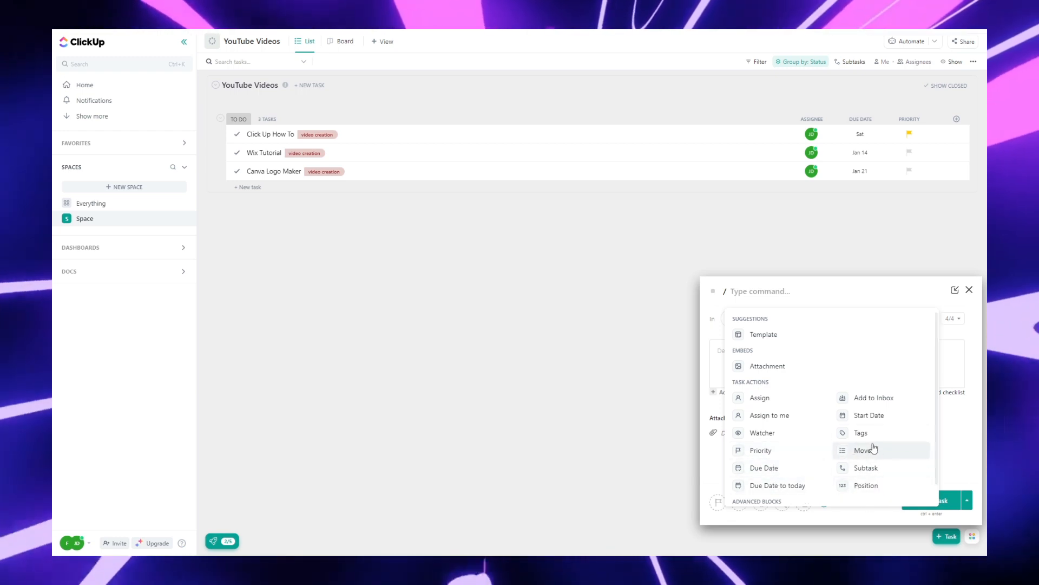
scroll(891, 413, down, 1)
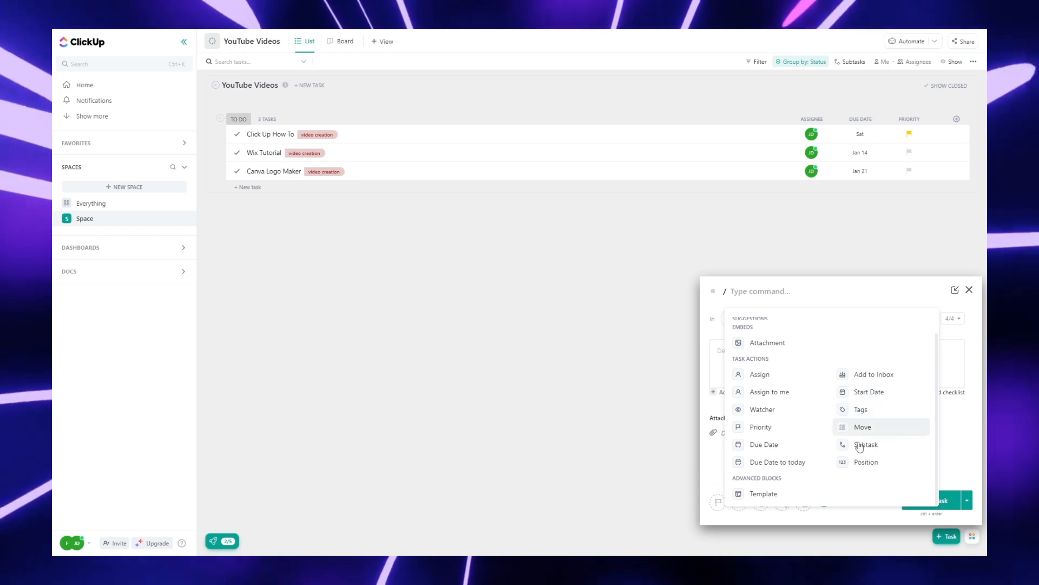
click(616, 402)
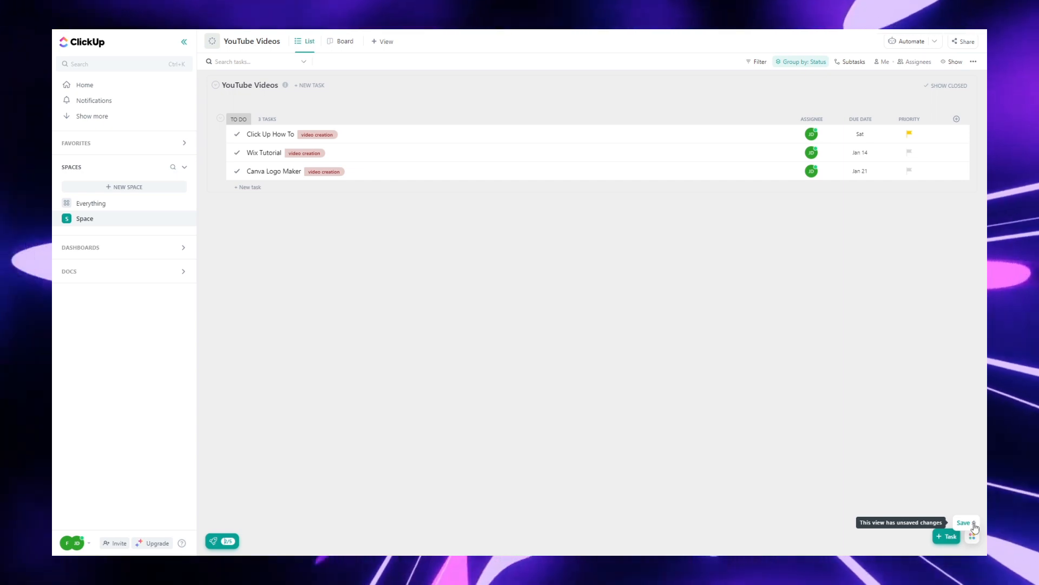
Step: Save the list view's unsaved changes
click(973, 526)
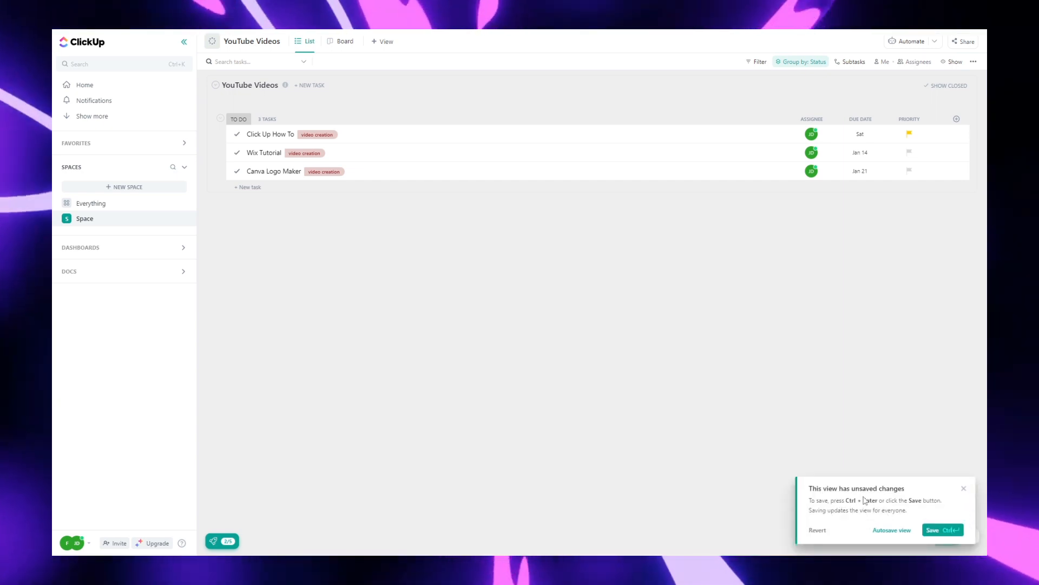
click(936, 530)
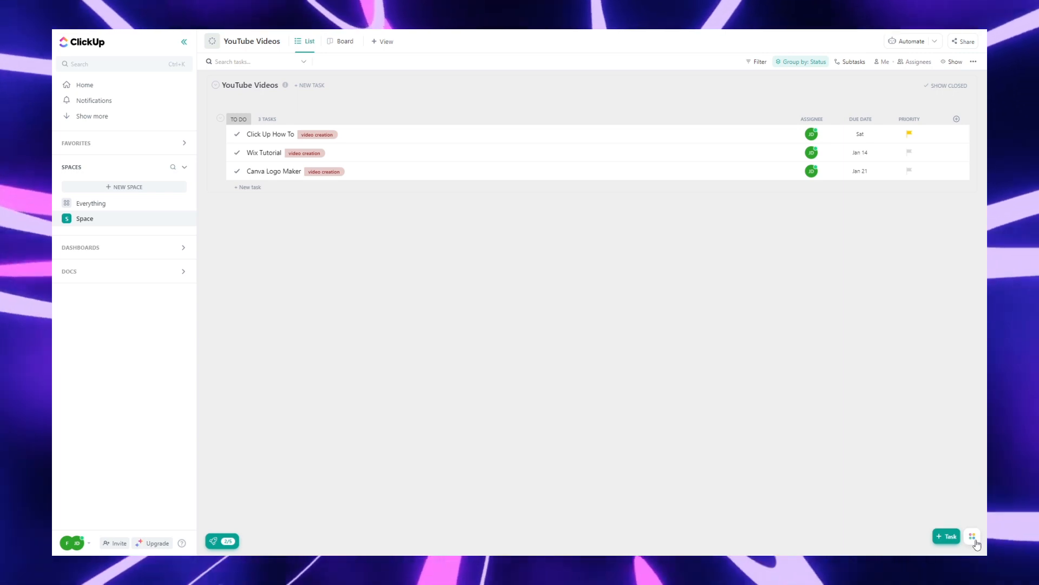
mouse_move(972, 535)
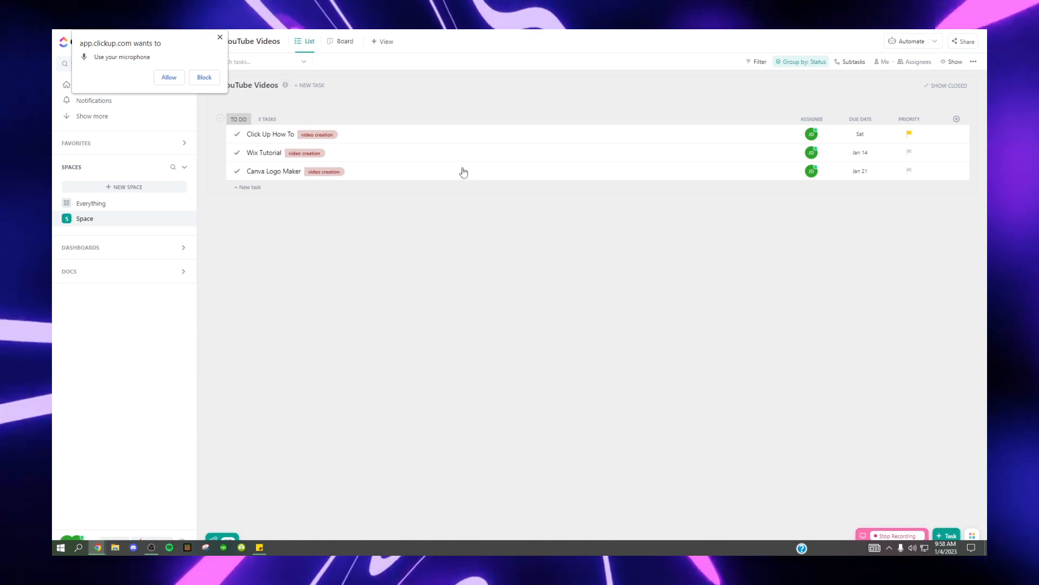
Step: Create a new whiteboard in the Space, starting from scratch
click(218, 37)
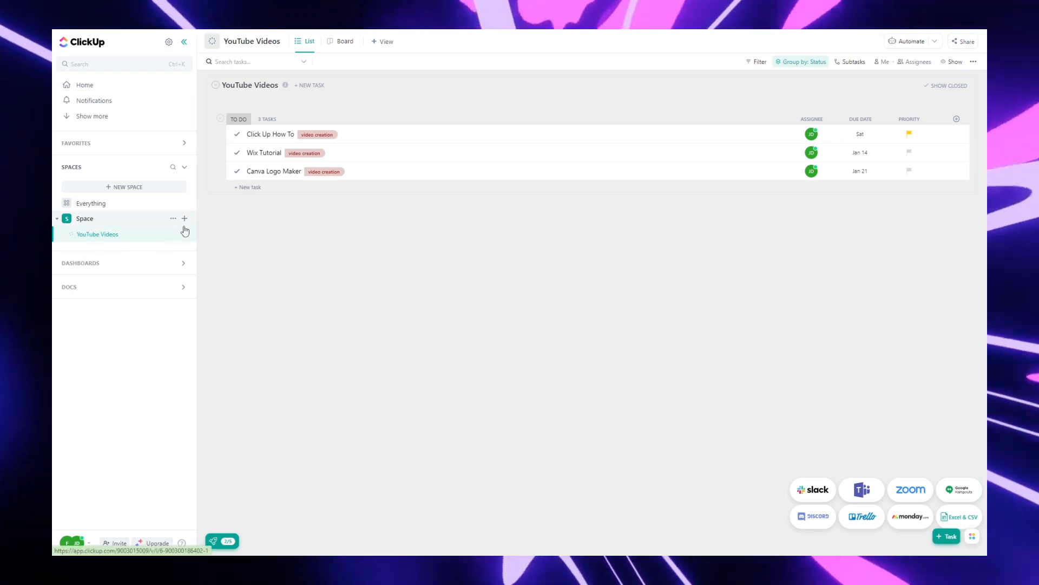
click(185, 219)
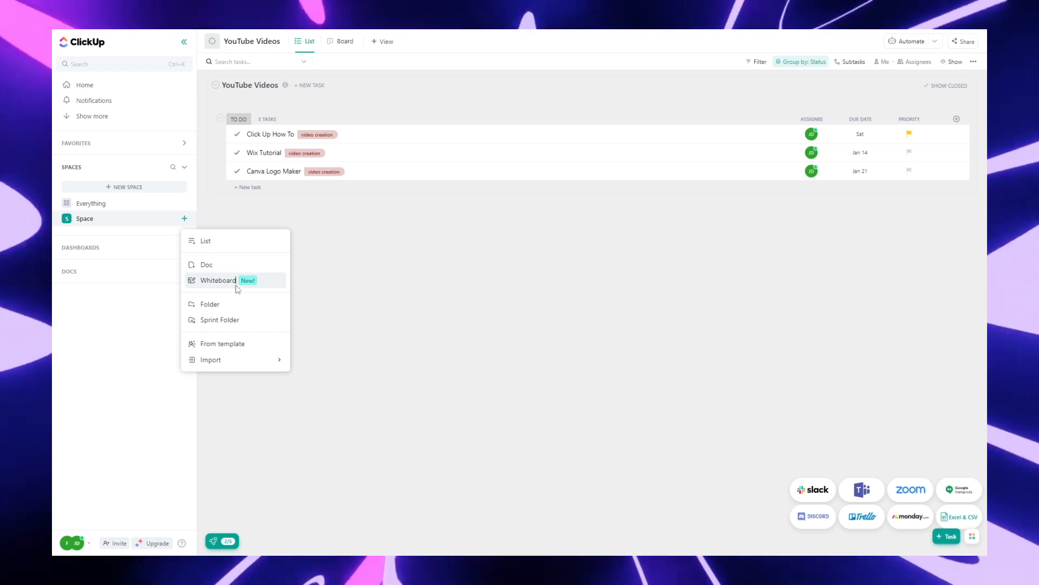
key(Escape)
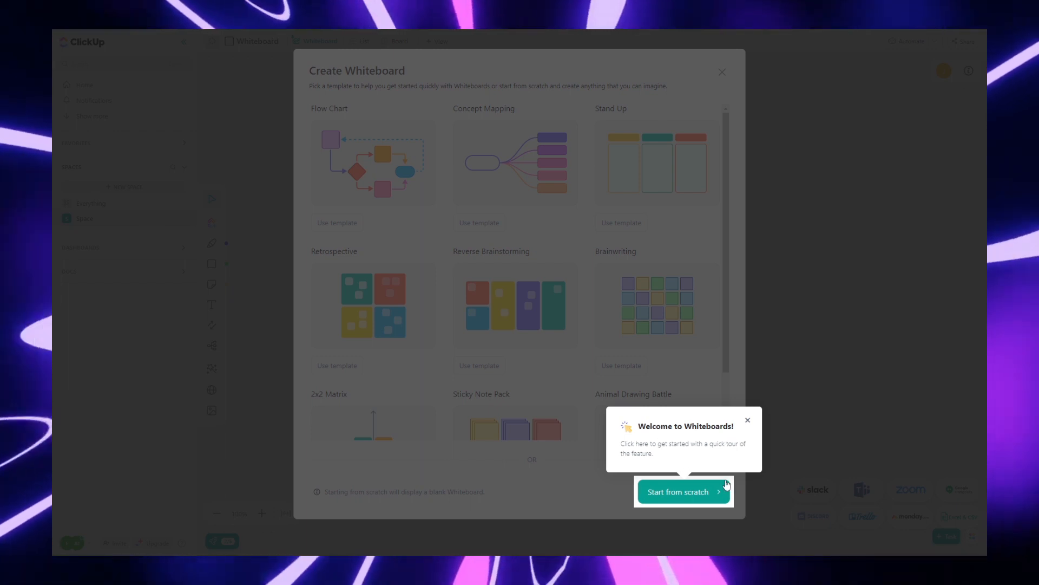
click(700, 496)
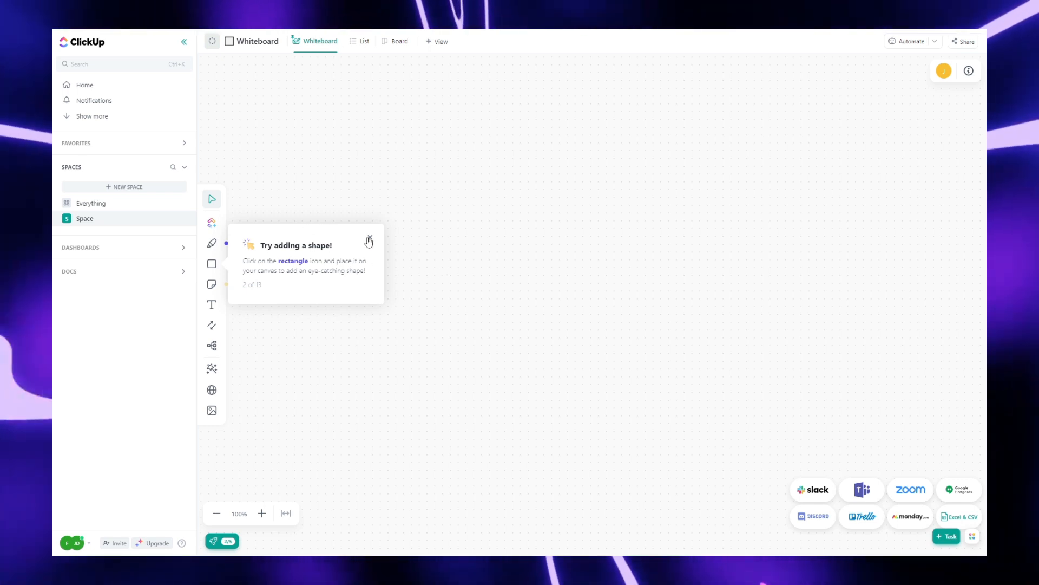
click(369, 241)
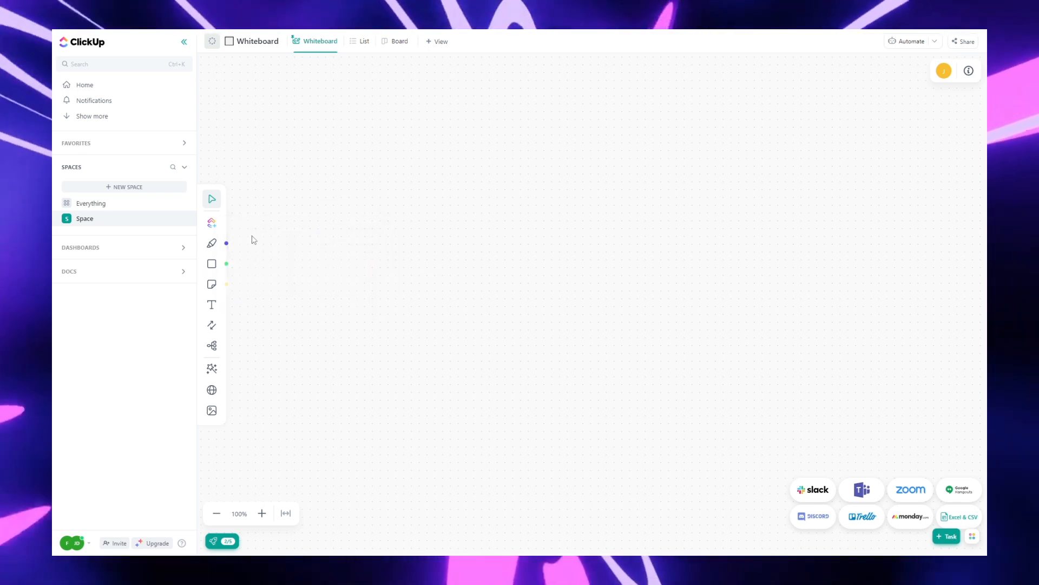
Step: Sketch a smiley face with the pen tool and clear the whiteboard again
click(211, 245)
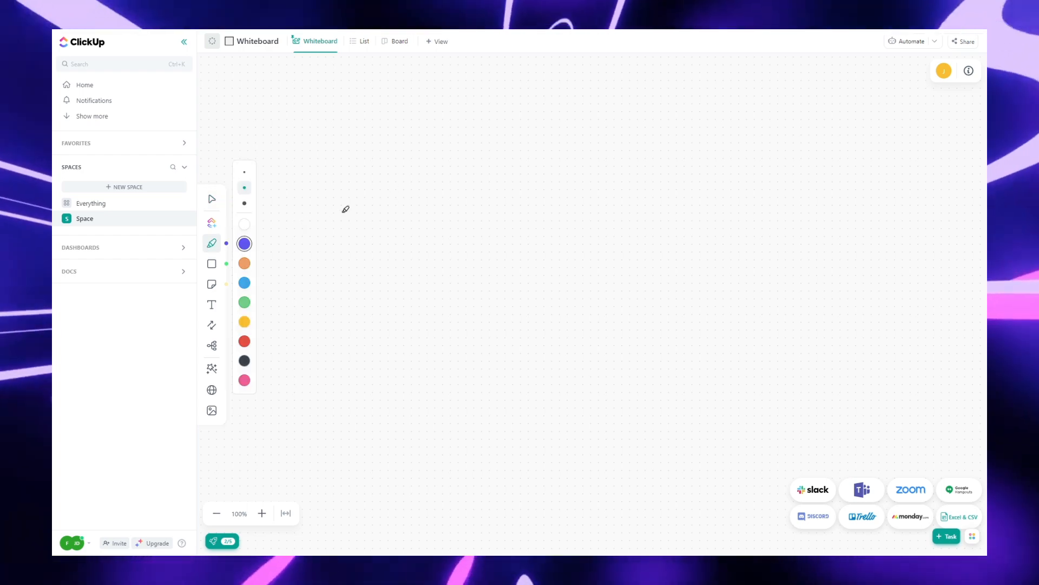
drag(428, 150, 432, 164)
drag(504, 150, 514, 177)
drag(365, 201, 606, 260)
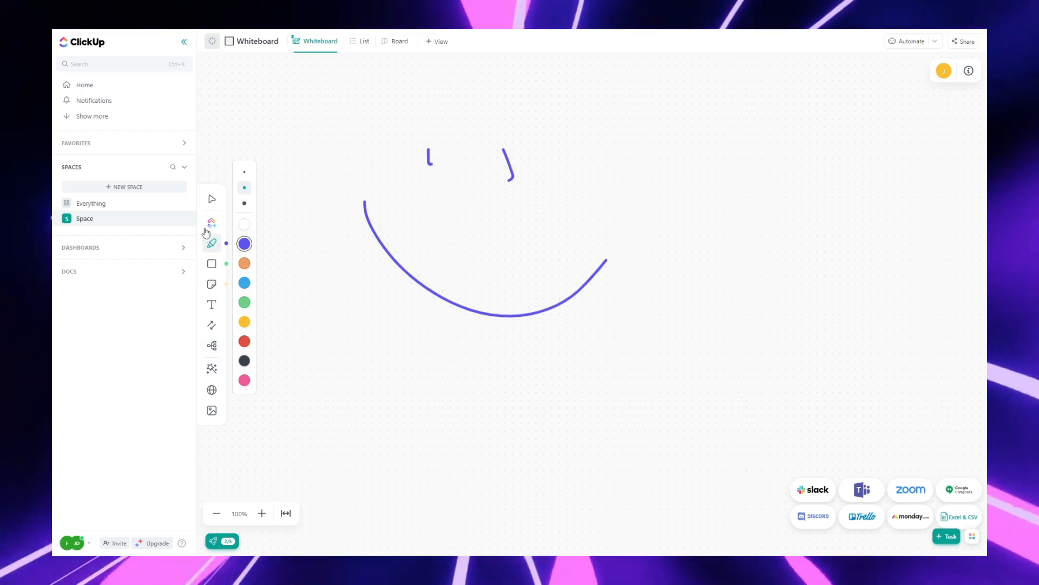
key(ctrl+a)
key(Delete)
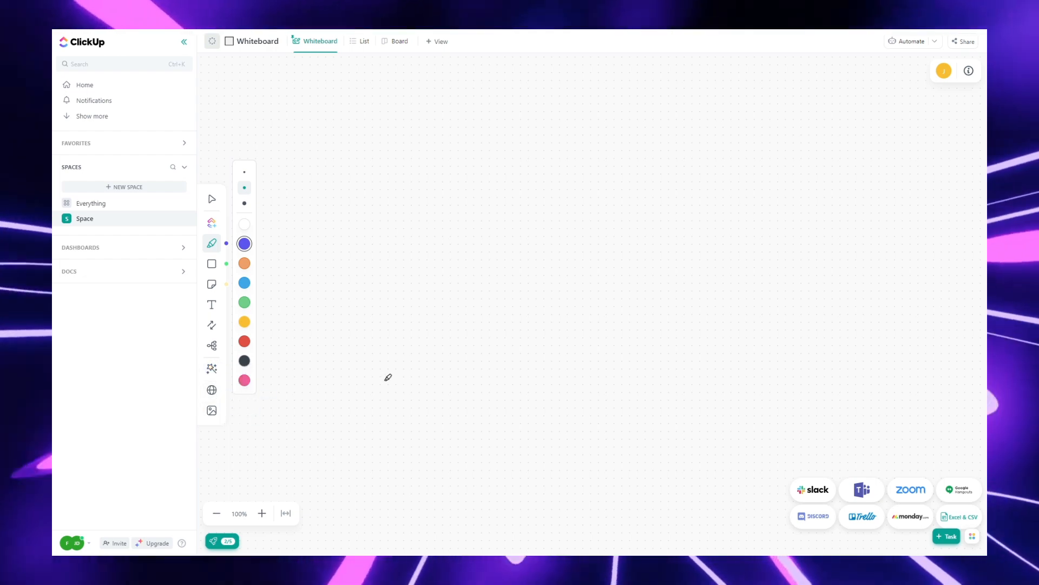
Step: Draw a few more pen strokes and undo them
drag(458, 186, 459, 212)
drag(532, 186, 537, 205)
drag(451, 256, 459, 280)
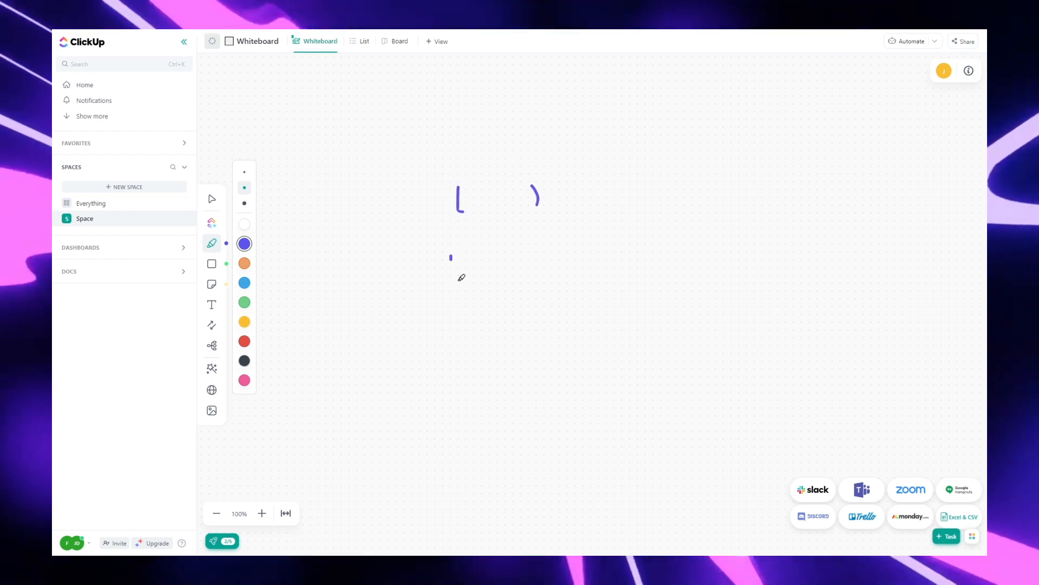
key(ctrl+z)
key(ctrl+z)
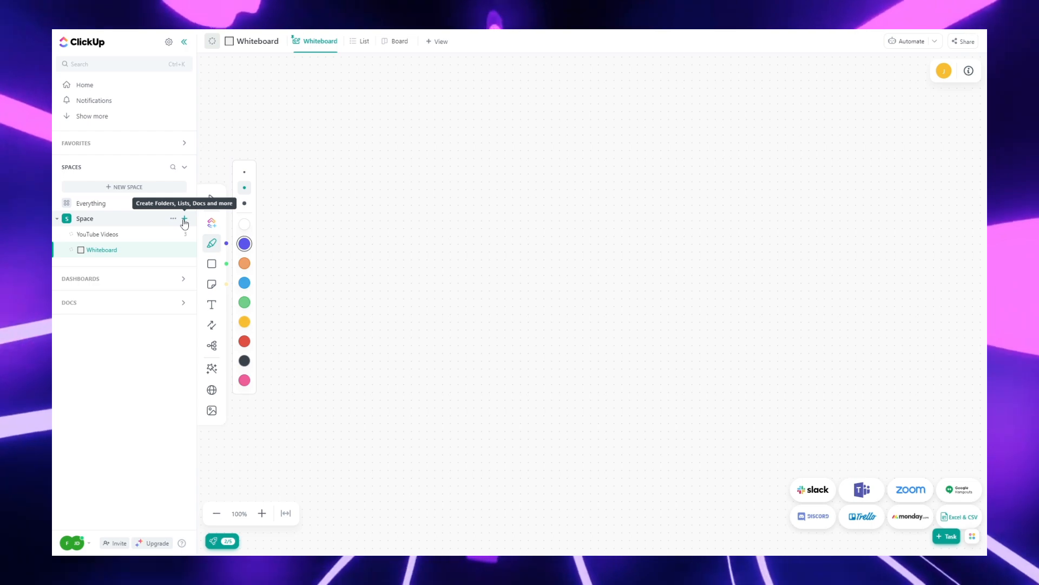
Step: Create another whiteboard in the Space from the Concept Mapping template
click(185, 220)
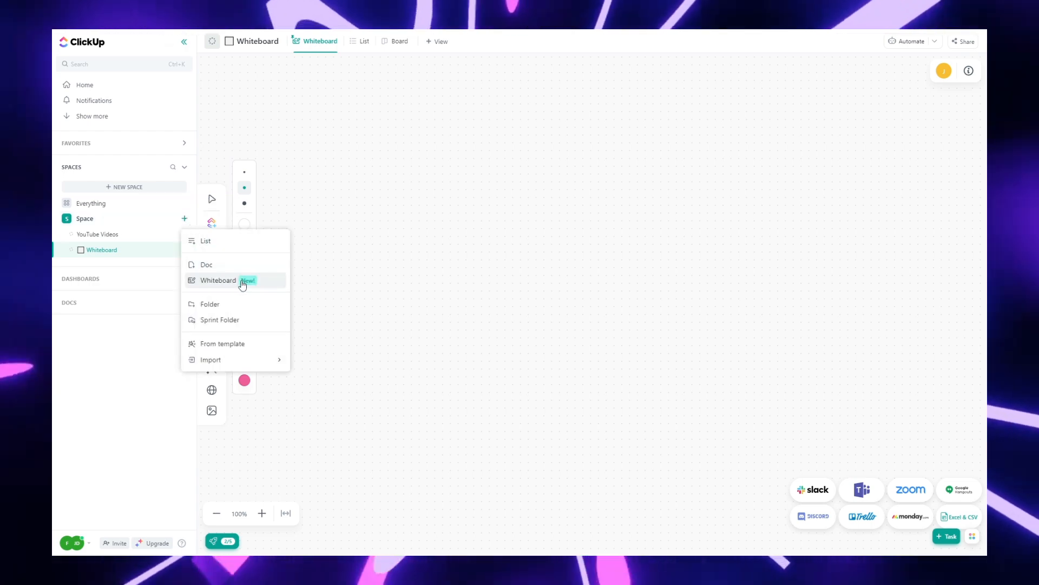
click(242, 281)
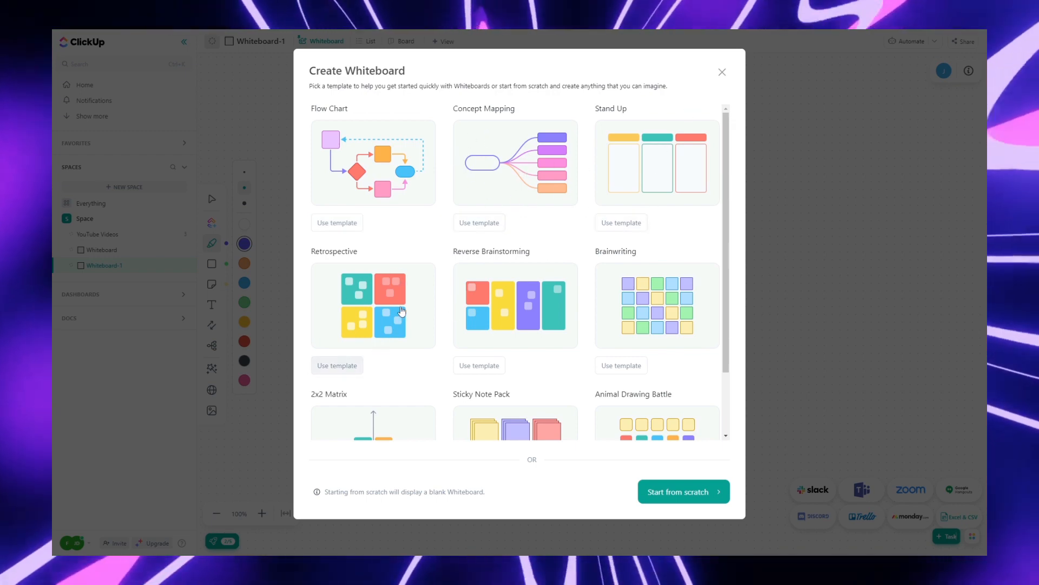
scroll(517, 296, down, 2)
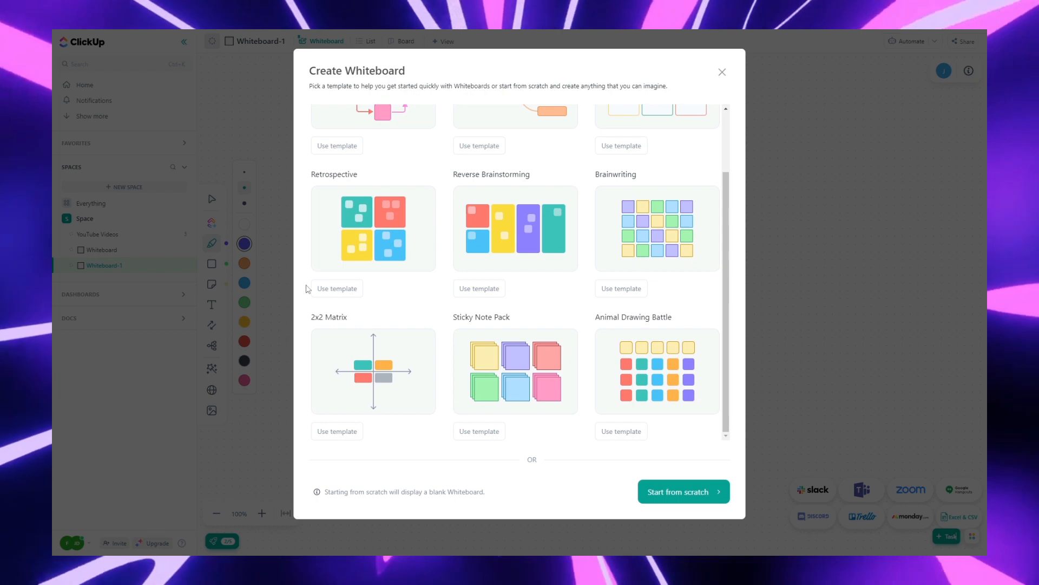
scroll(526, 248, up, 2)
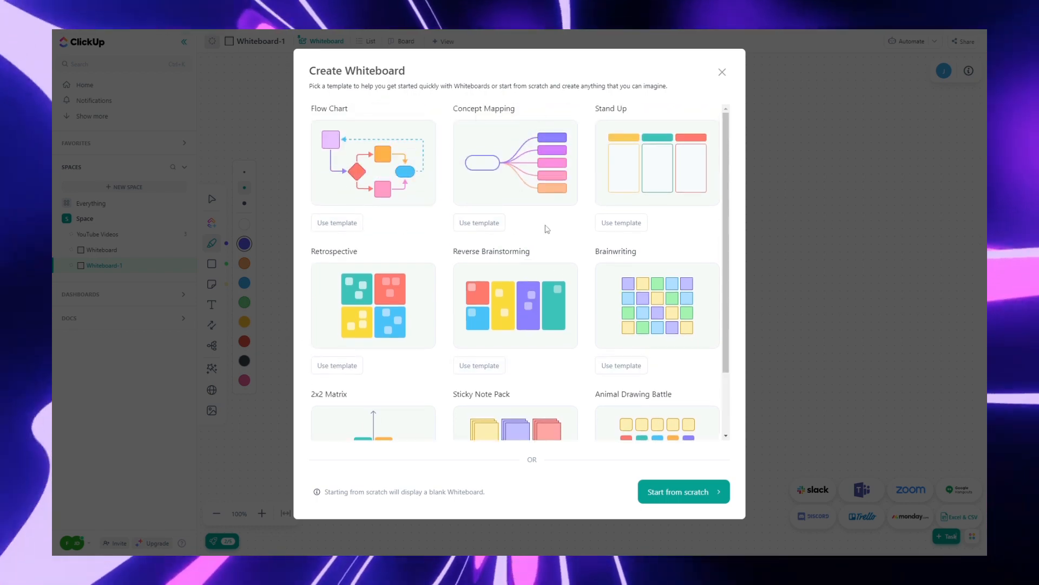
click(490, 223)
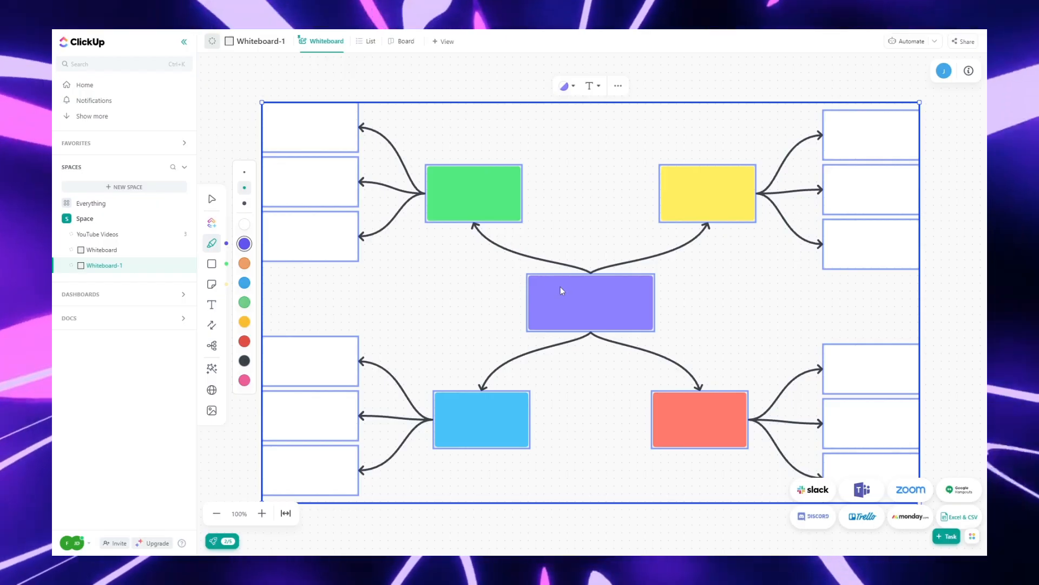
scroll(524, 251, up, 2)
scroll(524, 251, down, 3)
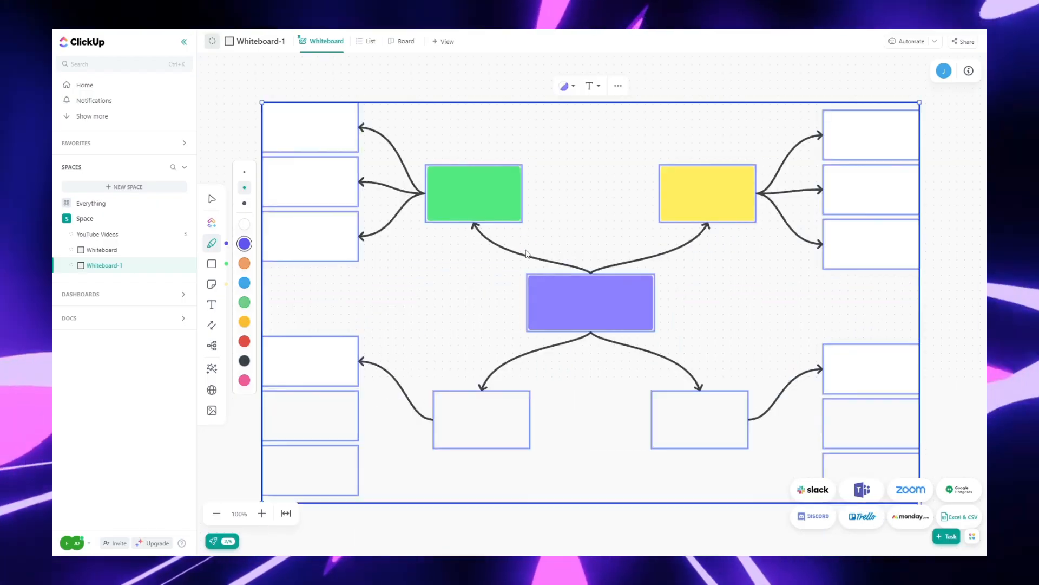
scroll(511, 220, up, 3)
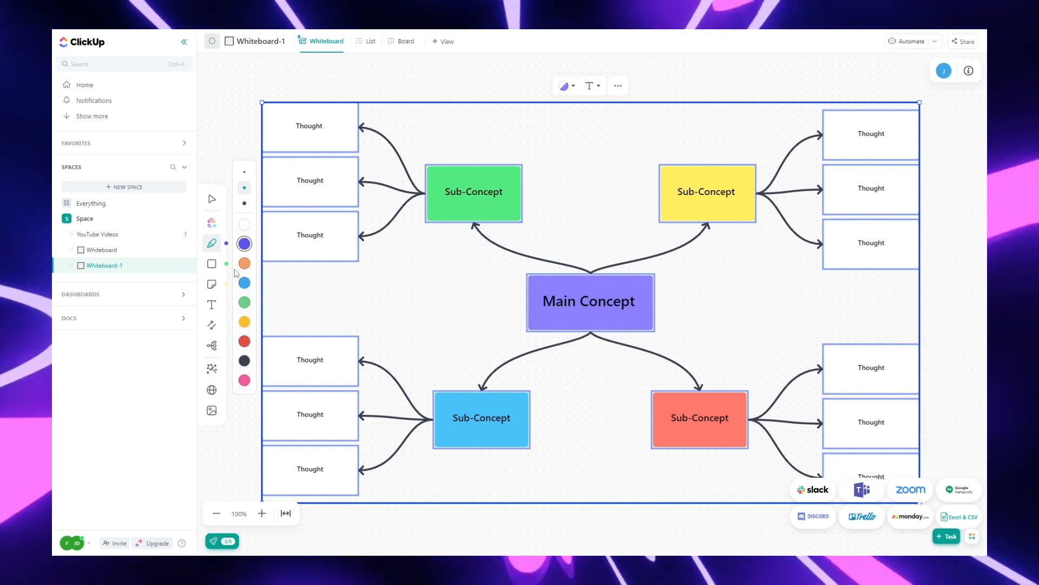
key(Escape)
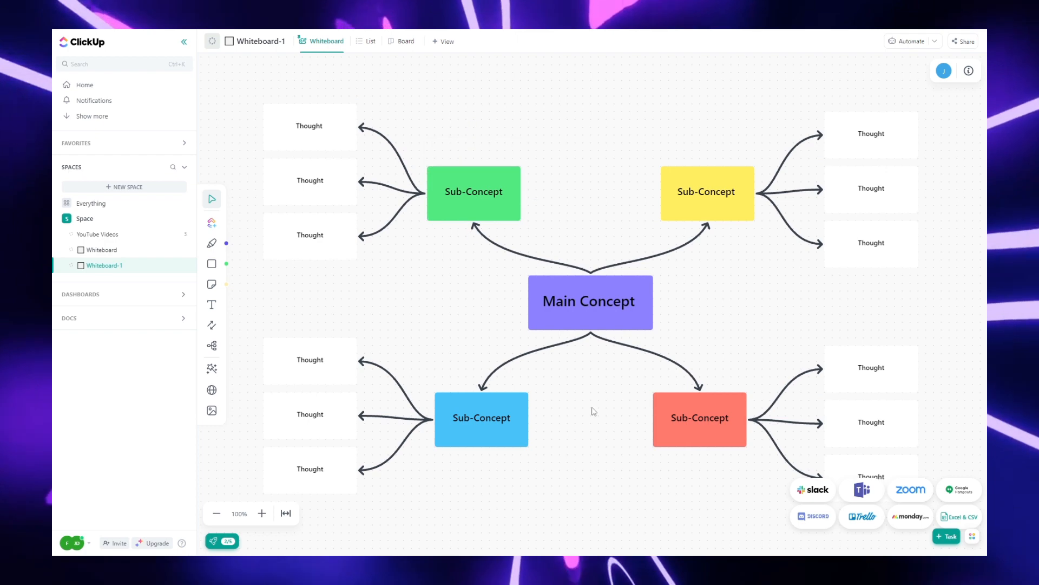
Step: Rename the Main Concept box to Fixify
click(611, 296)
triple_click(610, 301)
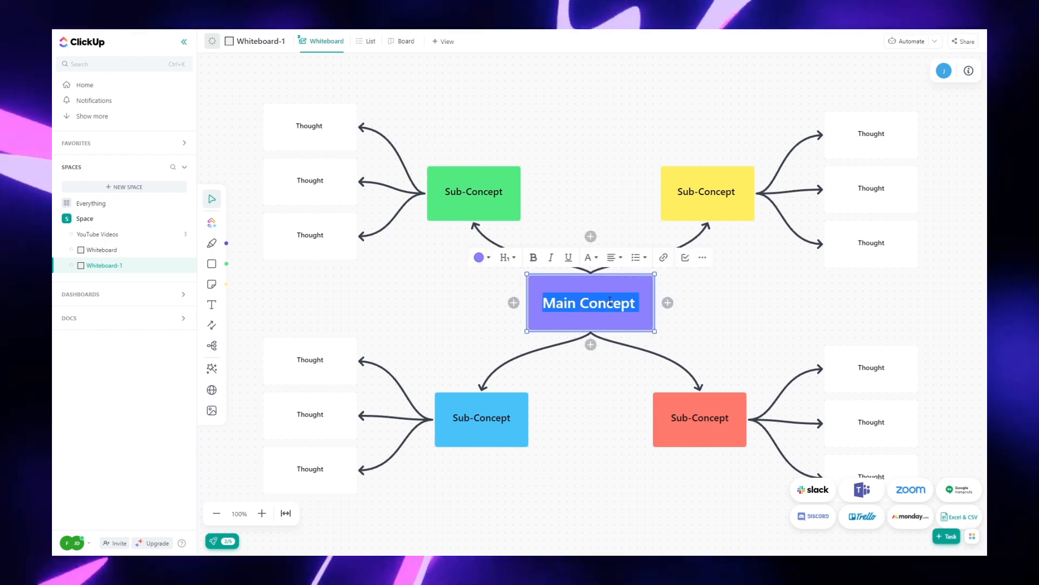
text(Fixify)
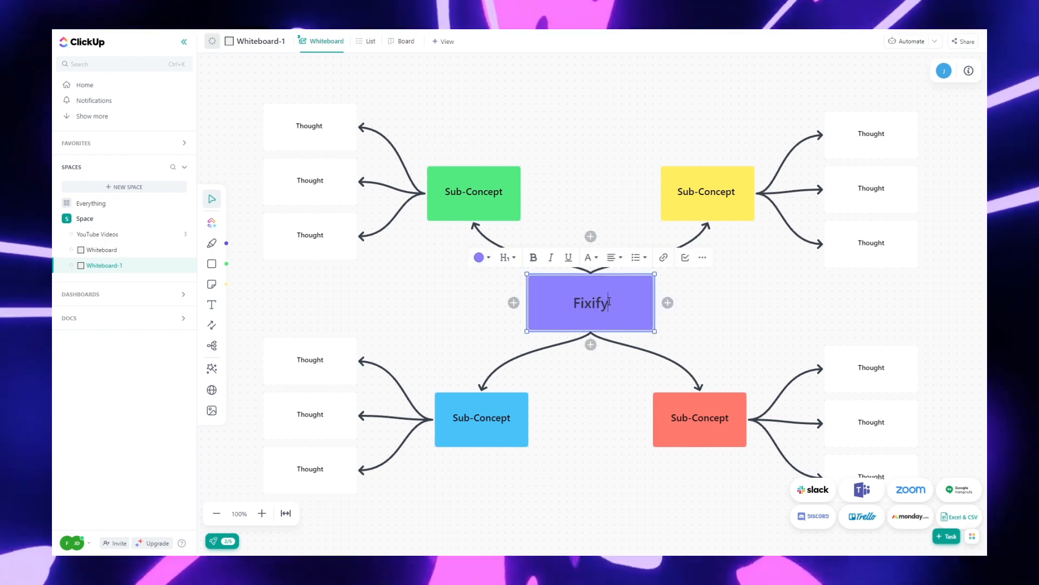
click(735, 262)
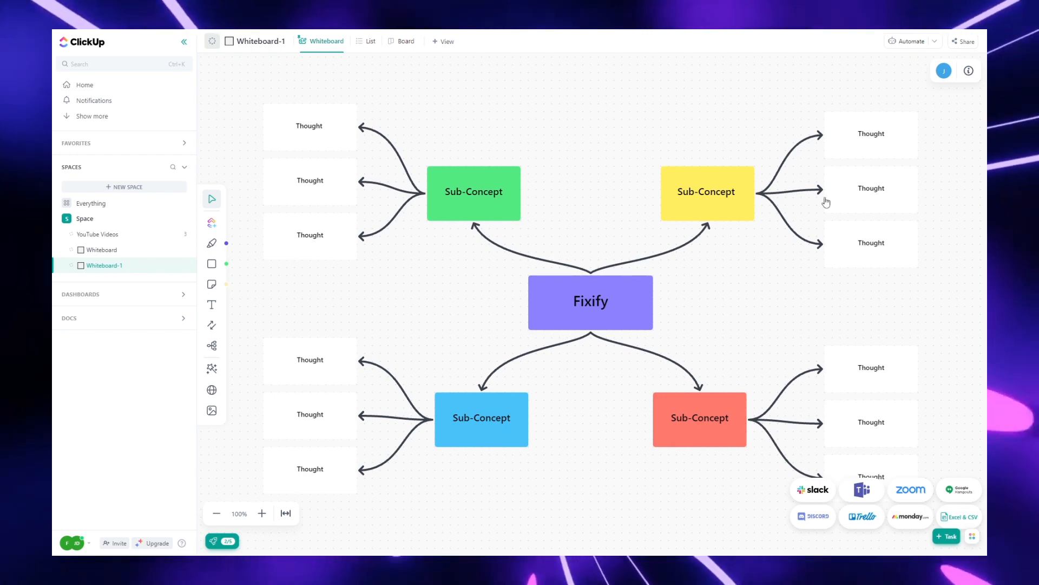
Step: Rename the green Sub-Concept box to Click Up How to
click(463, 196)
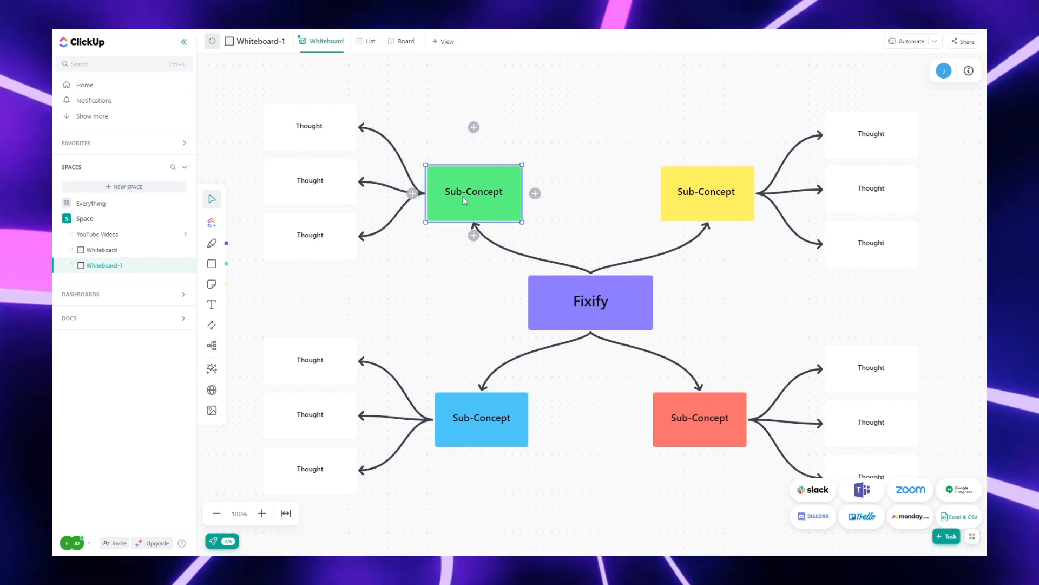
double_click(466, 194)
key(ctrl+a)
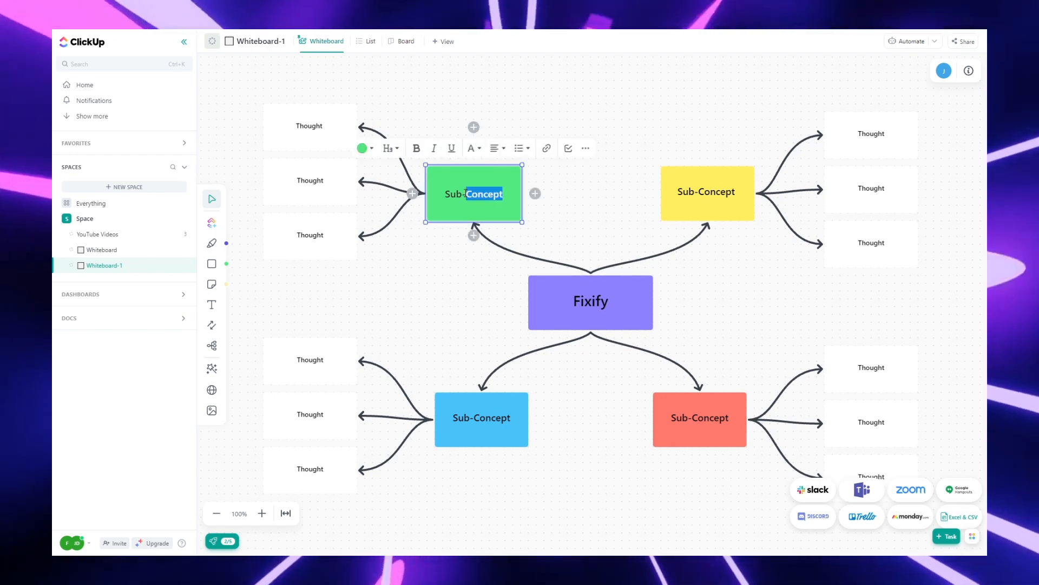
text(Click Up How to)
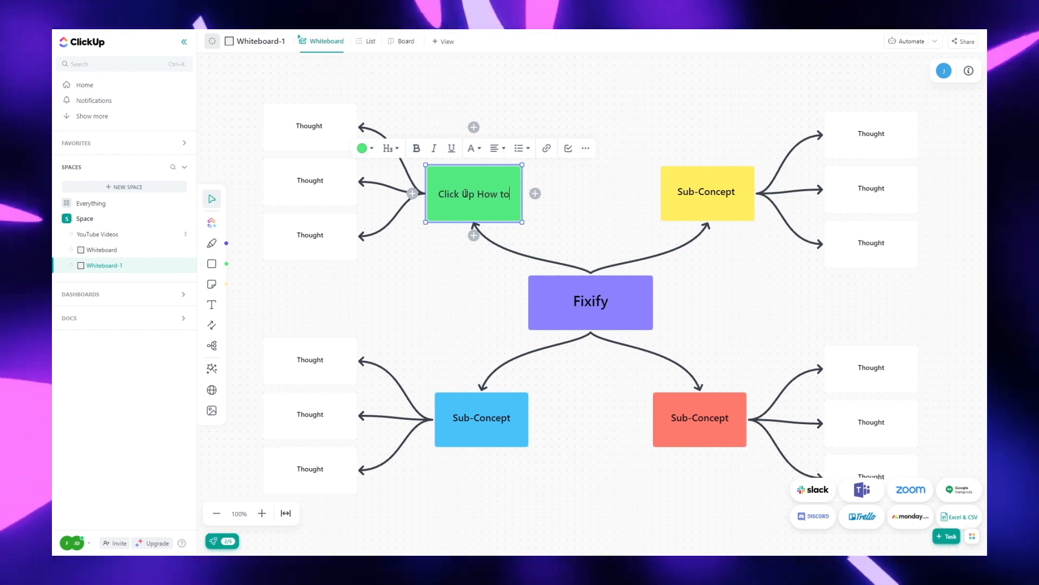
Step: Rename the first Thought box linked to Click Up How to as Script Tab
click(319, 128)
double_click(321, 128)
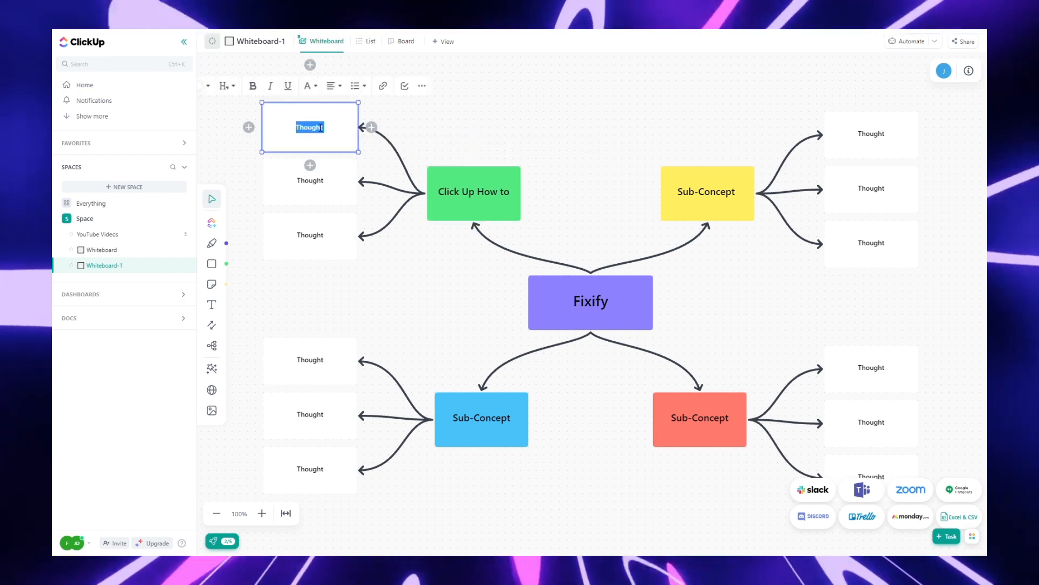
text(Scr)
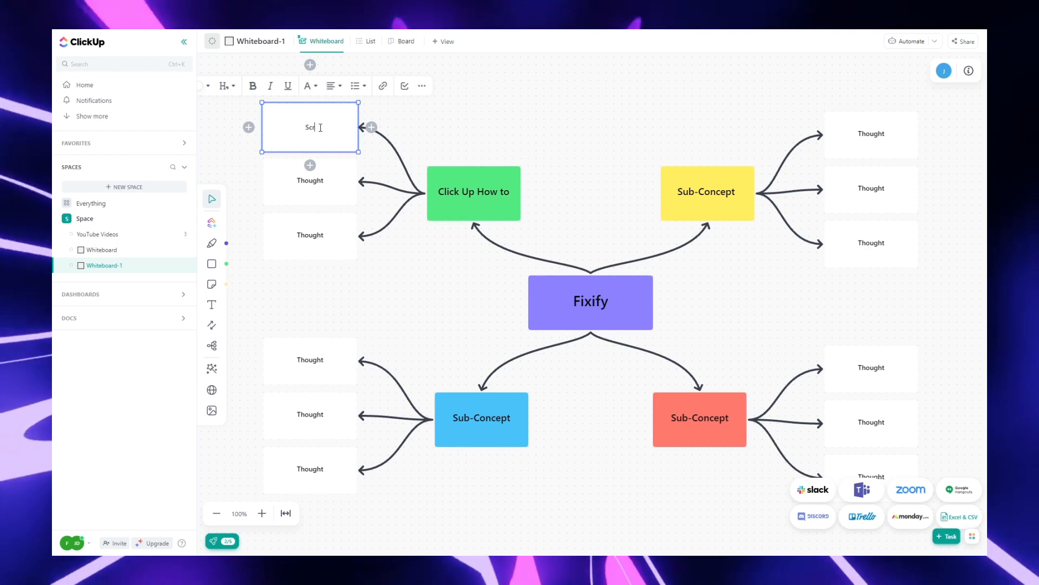
text(ipt Tab)
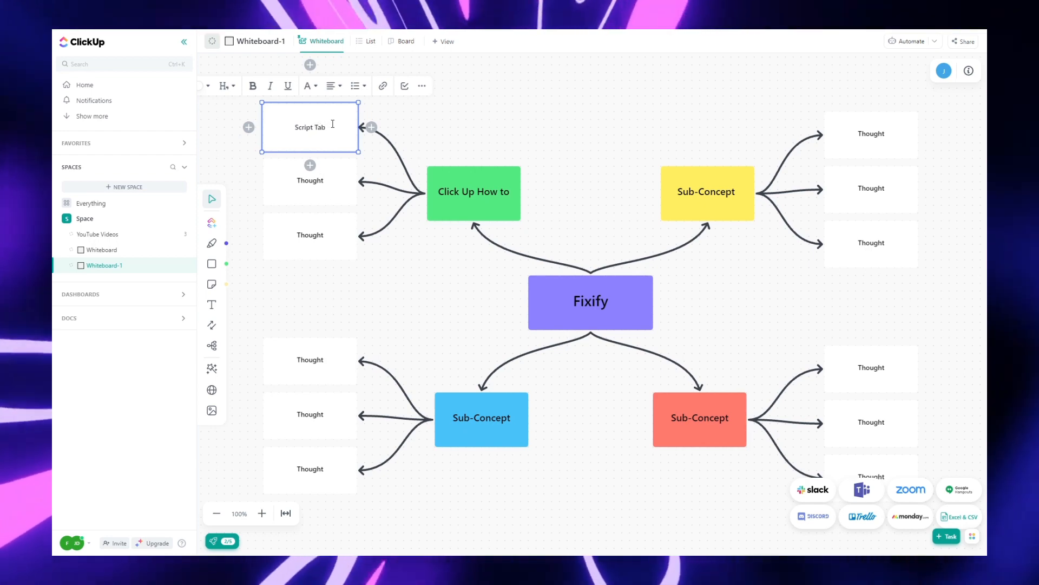
drag(328, 128, 293, 131)
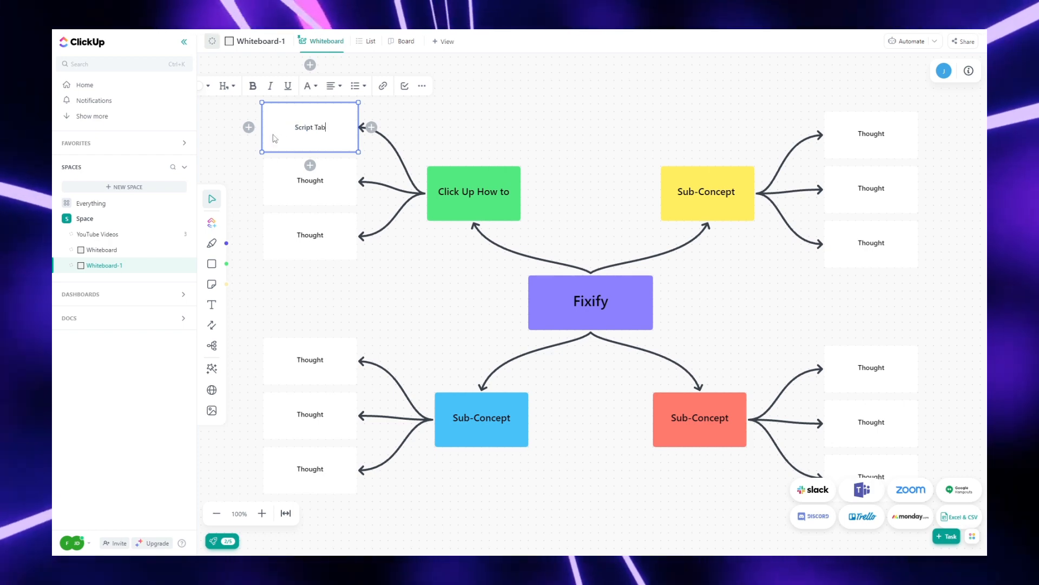
click(314, 143)
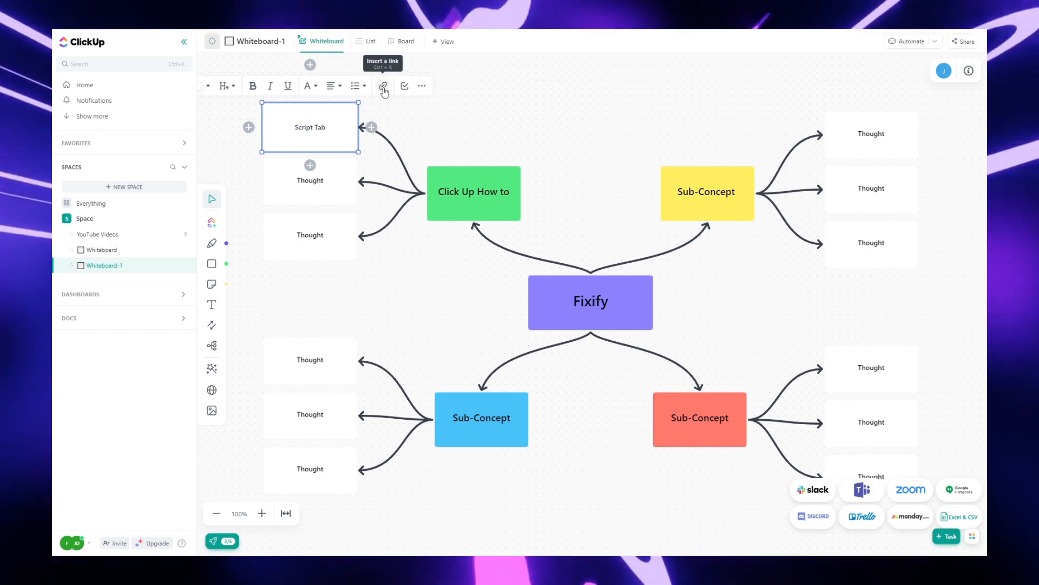
click(384, 88)
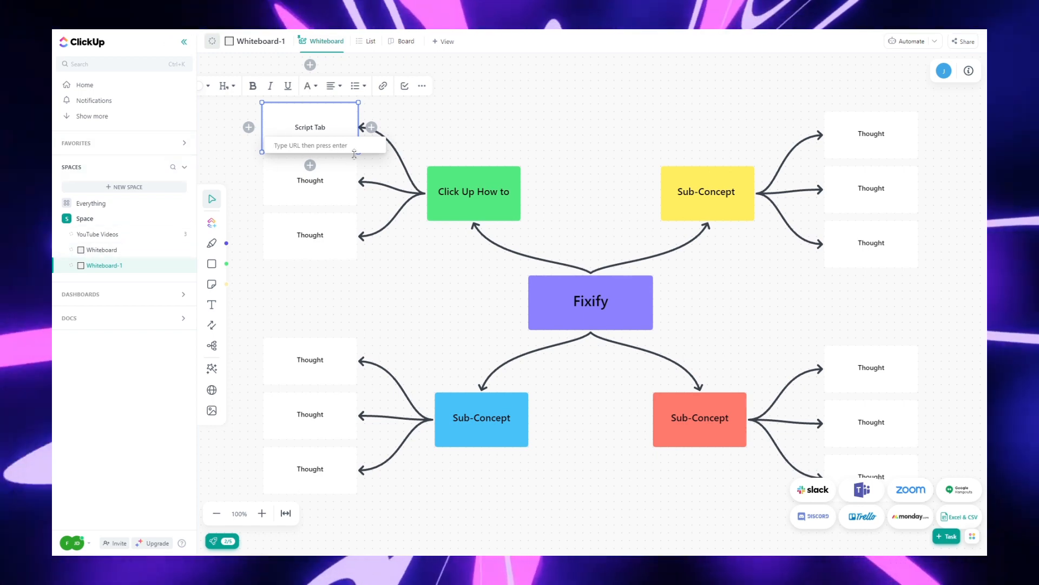
click(421, 120)
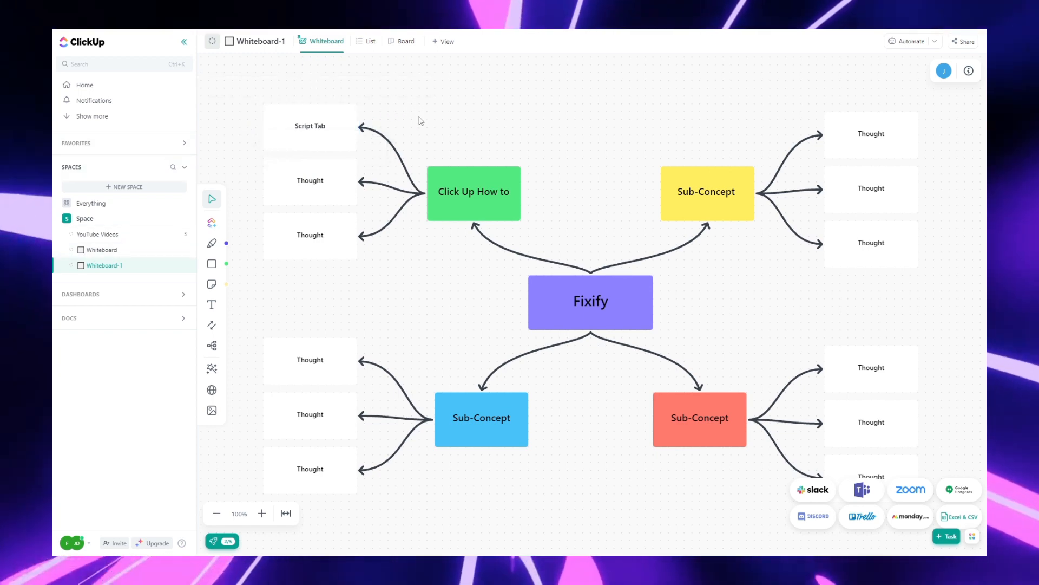
Step: Rename the second Thought box under Click Up How to as Video Created / edited
click(308, 186)
text(Video Creat)
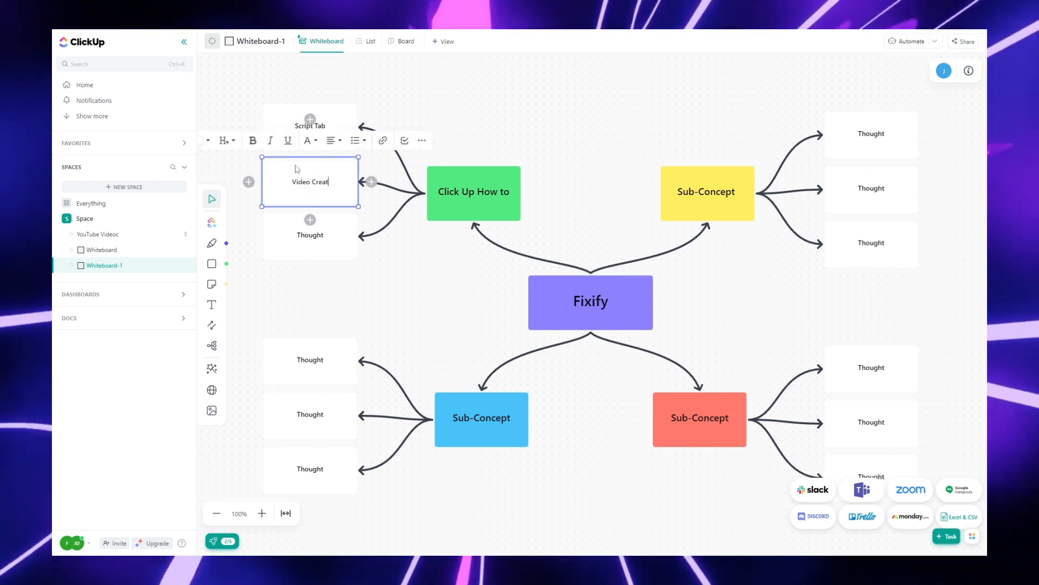
text(ed / edited)
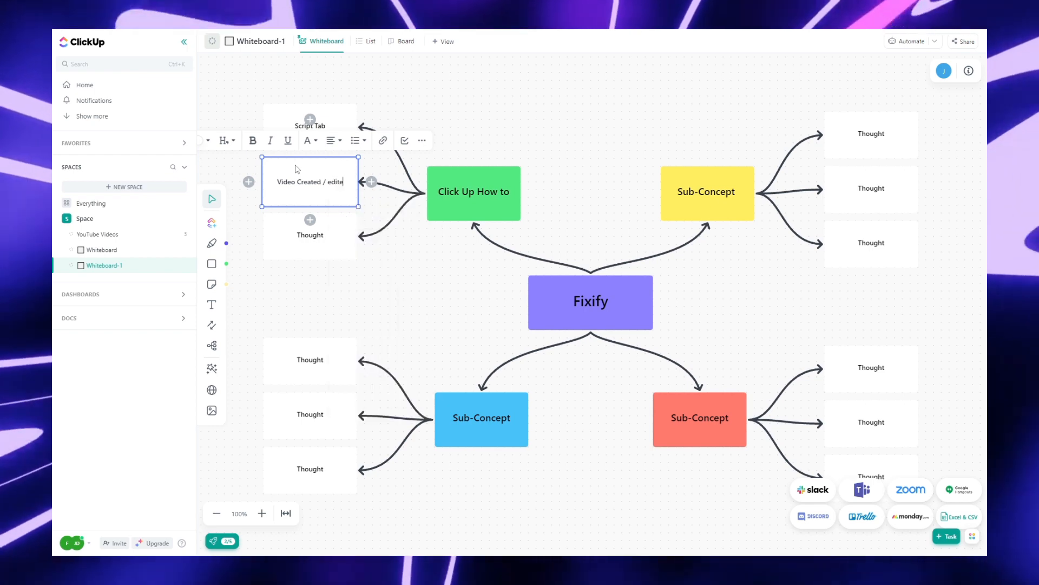
Step: Label the third Thought box under Click Up How to as Thumbnail, then delete that box
click(306, 234)
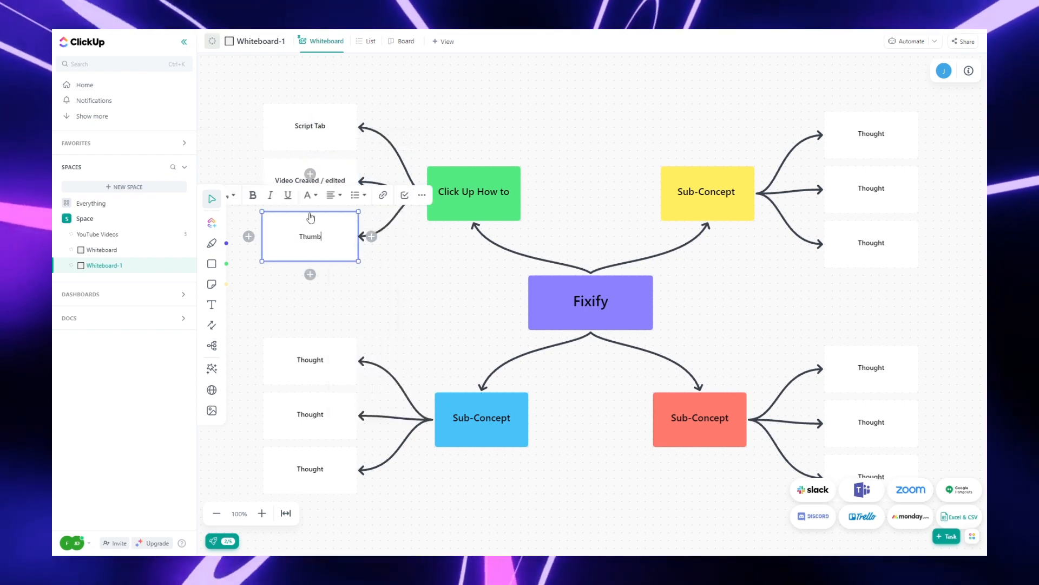
text(Thumbnail)
click(420, 283)
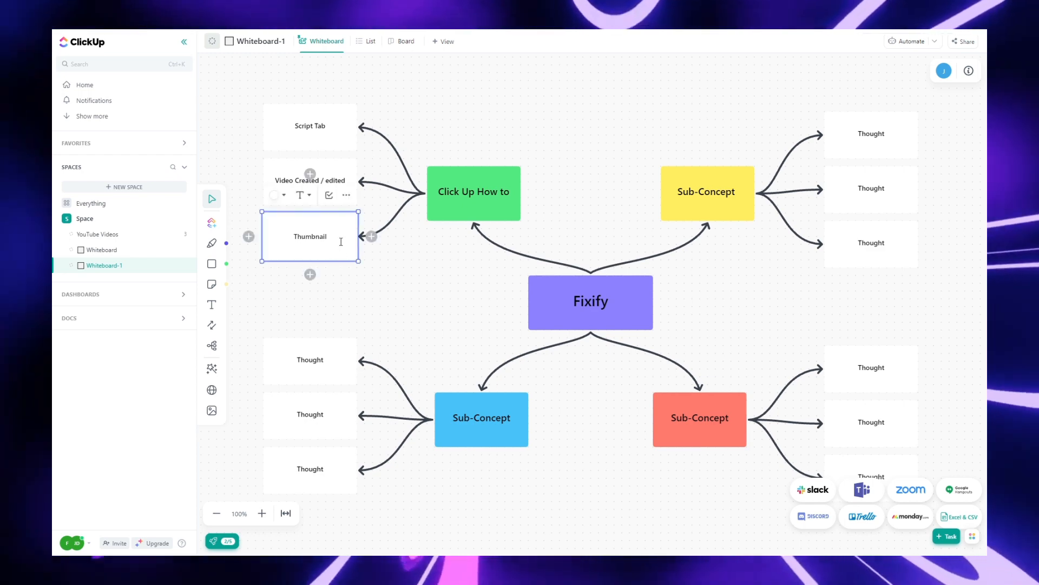
key(Delete)
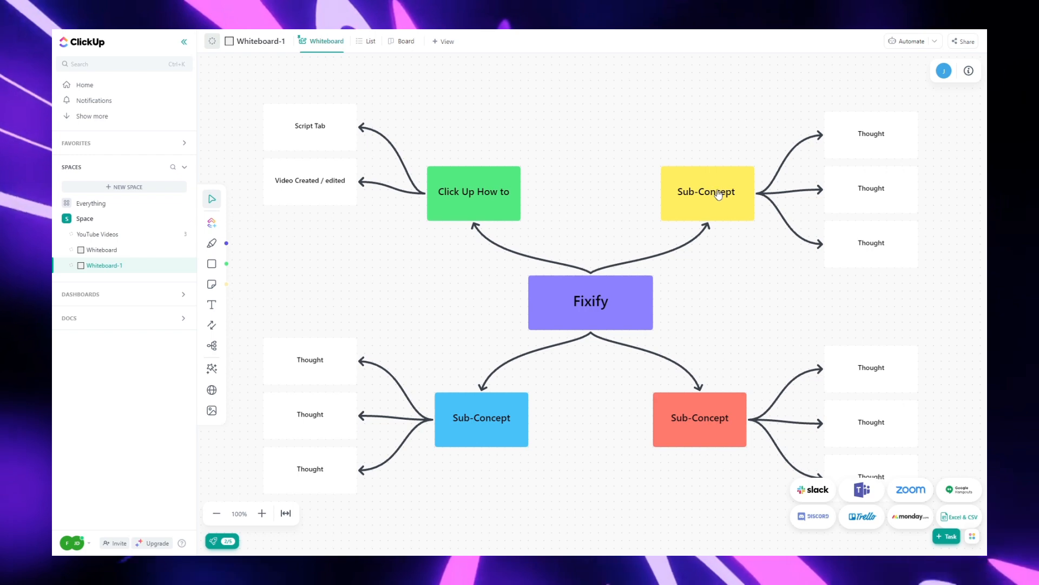
Step: Delete the first Whiteboard from the Space
click(710, 445)
click(617, 400)
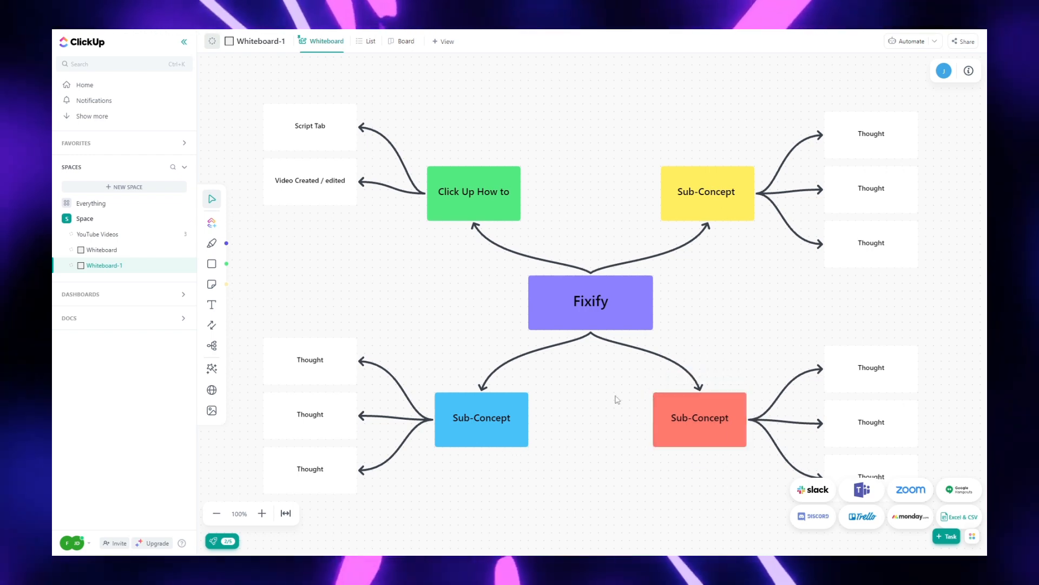
click(709, 229)
click(710, 317)
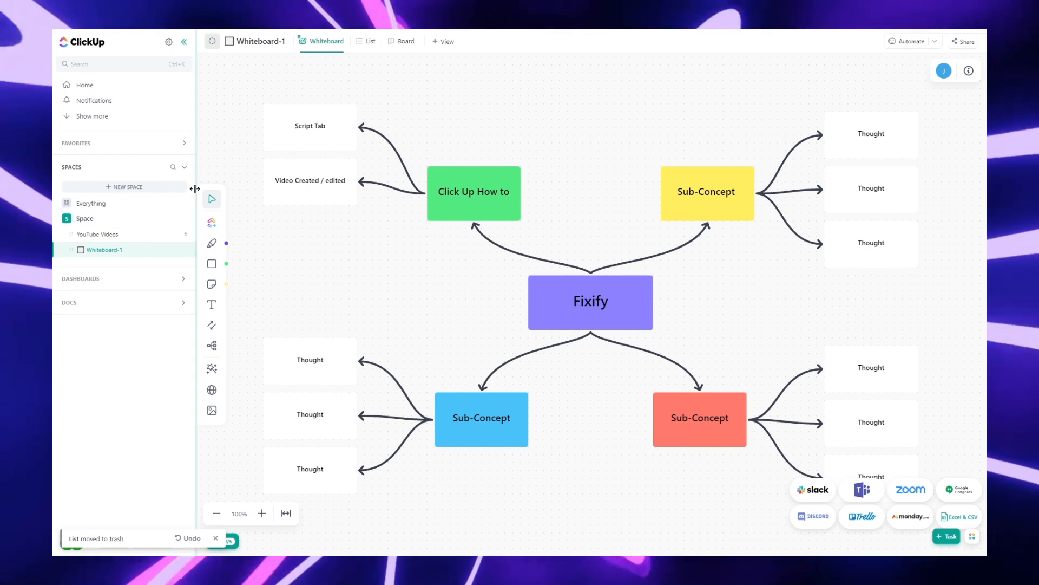
Step: Add a new item to the Space from a template, choosing the Task Management folder template
click(185, 220)
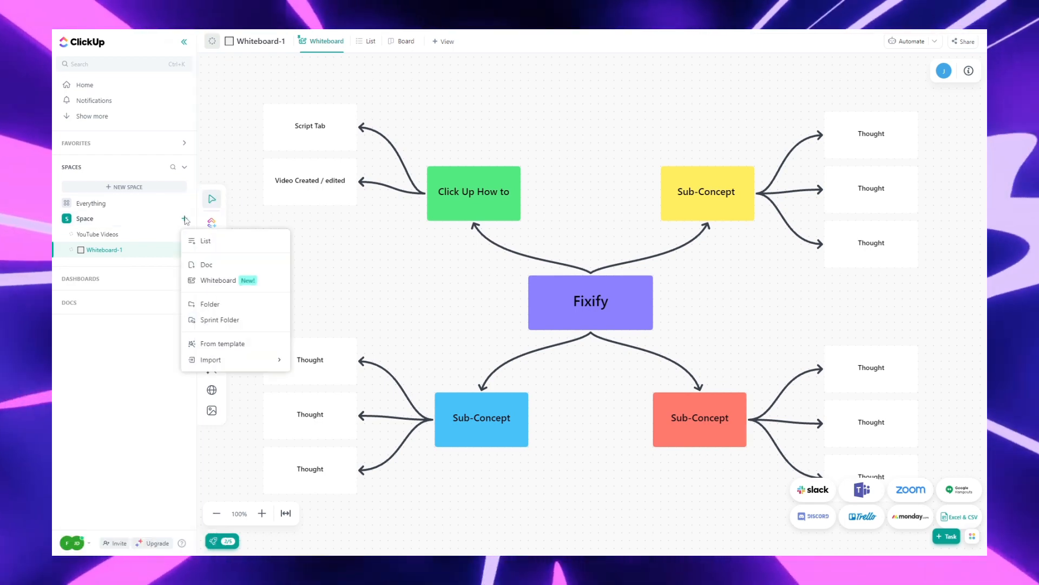
click(246, 344)
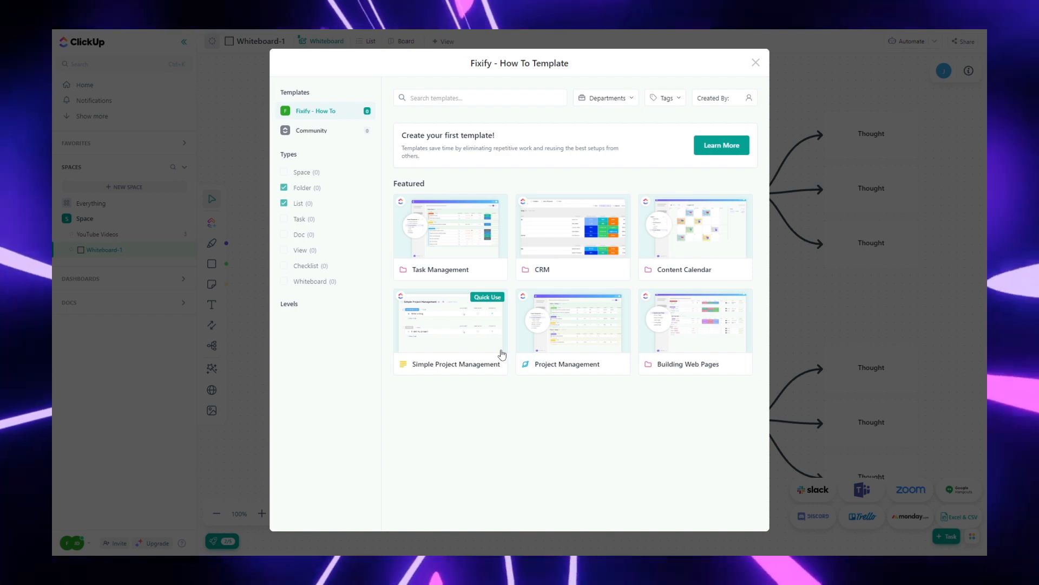
click(455, 245)
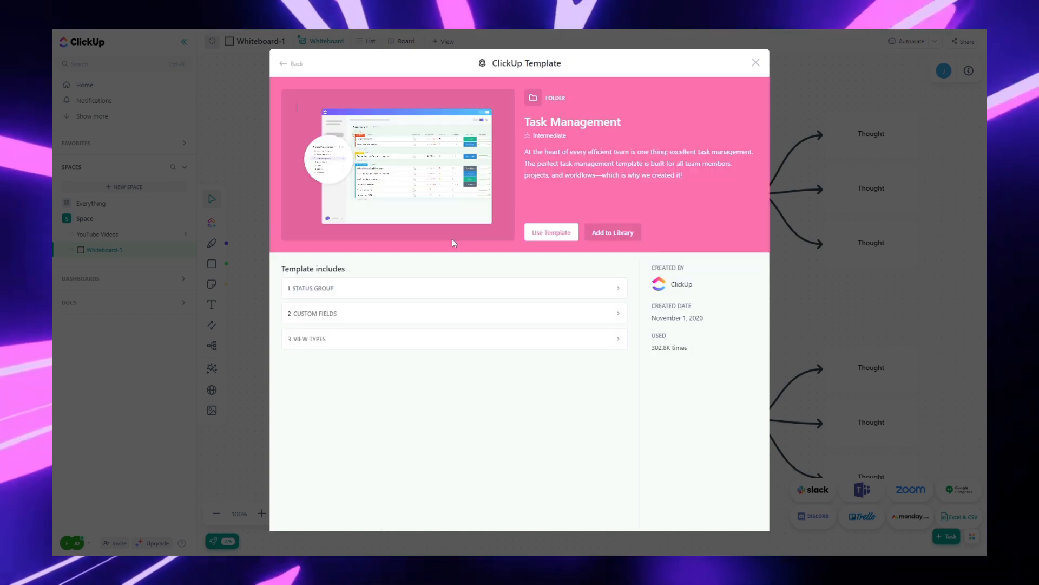
click(553, 238)
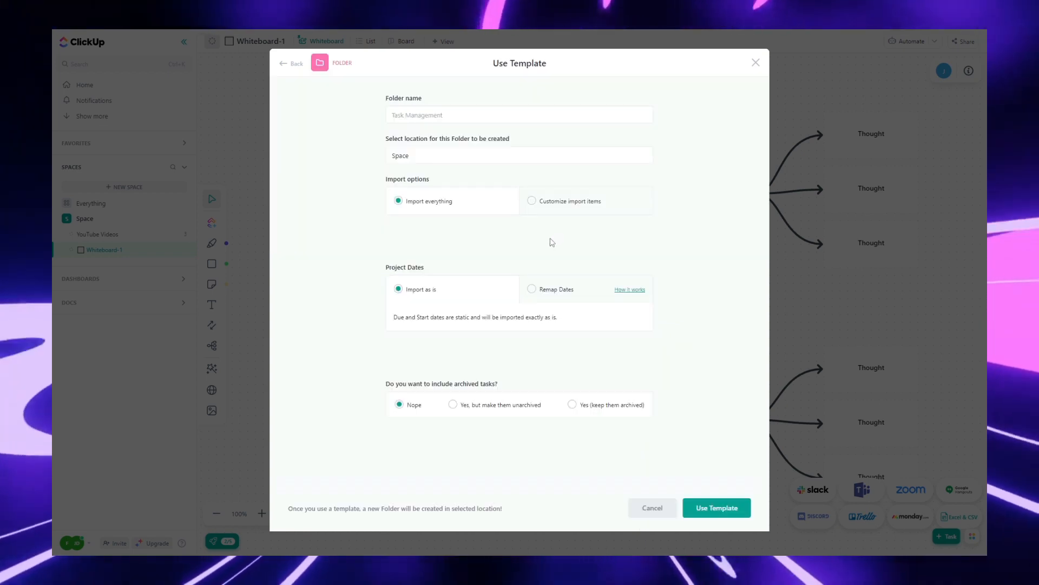
Step: Name the template folder Video Creation List and create it in the Space
click(443, 115)
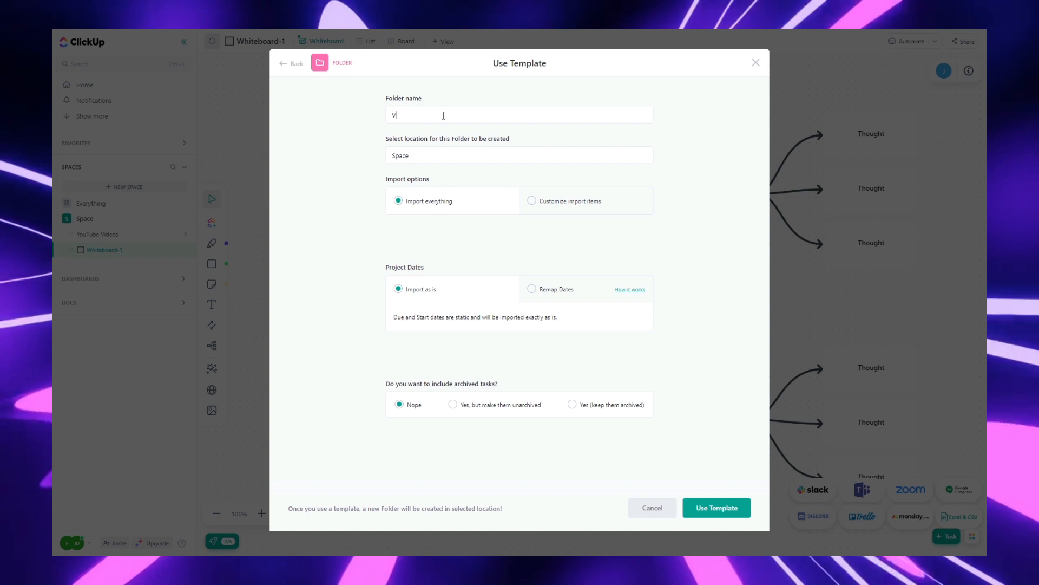
text(Video Creat)
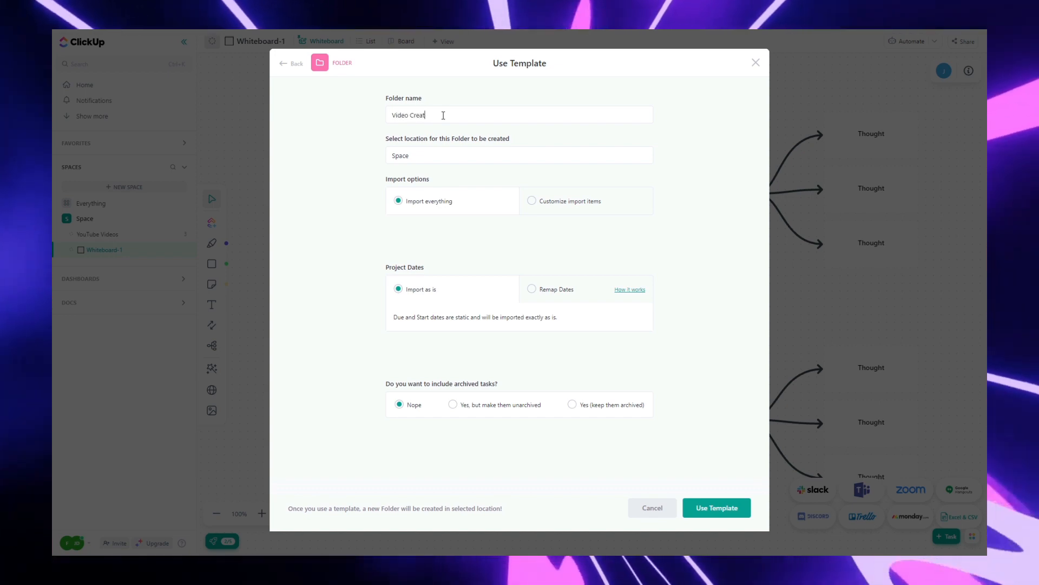
text(ion Lis)
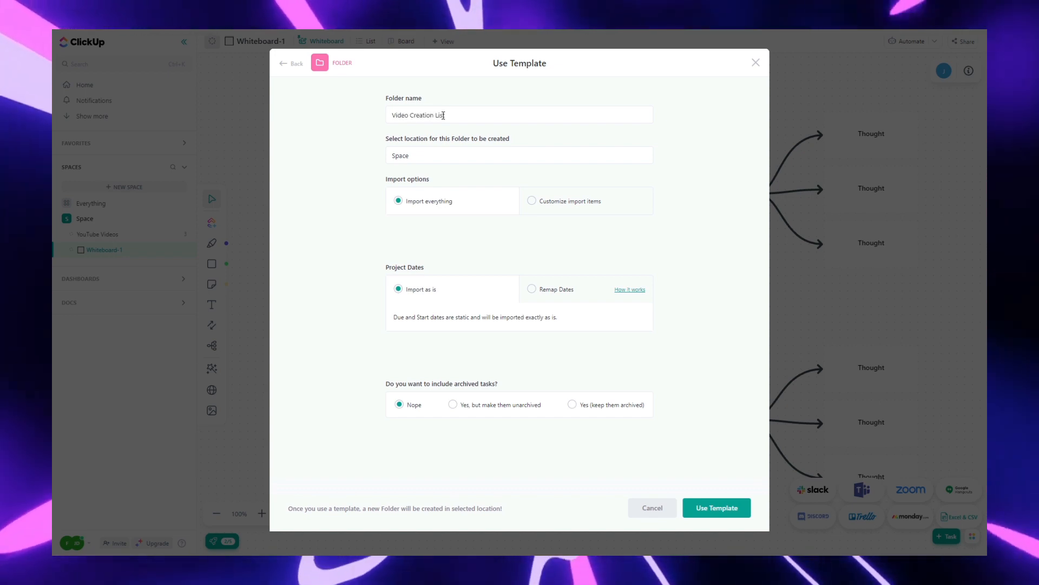
text(t)
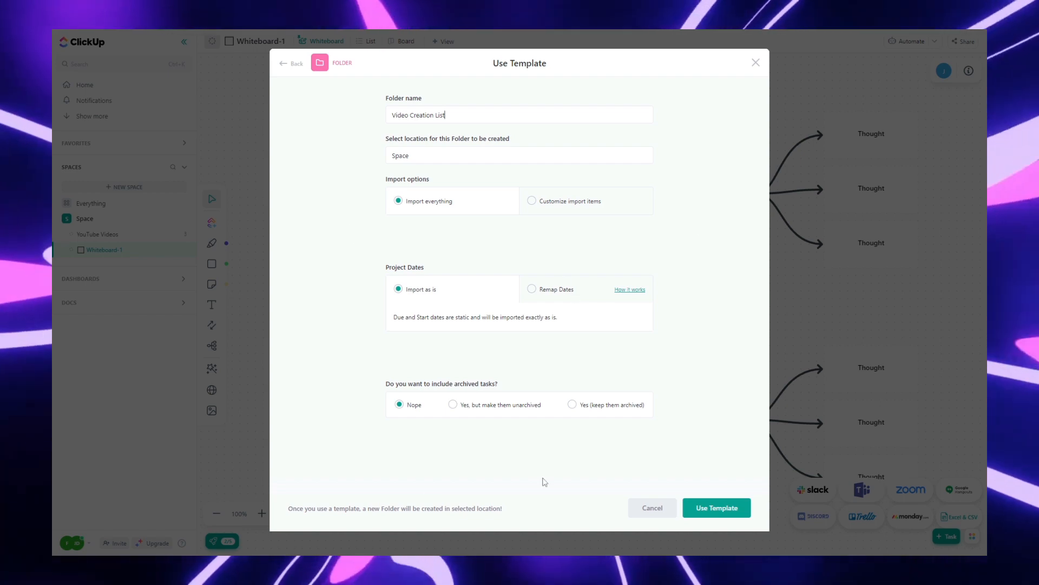
click(717, 508)
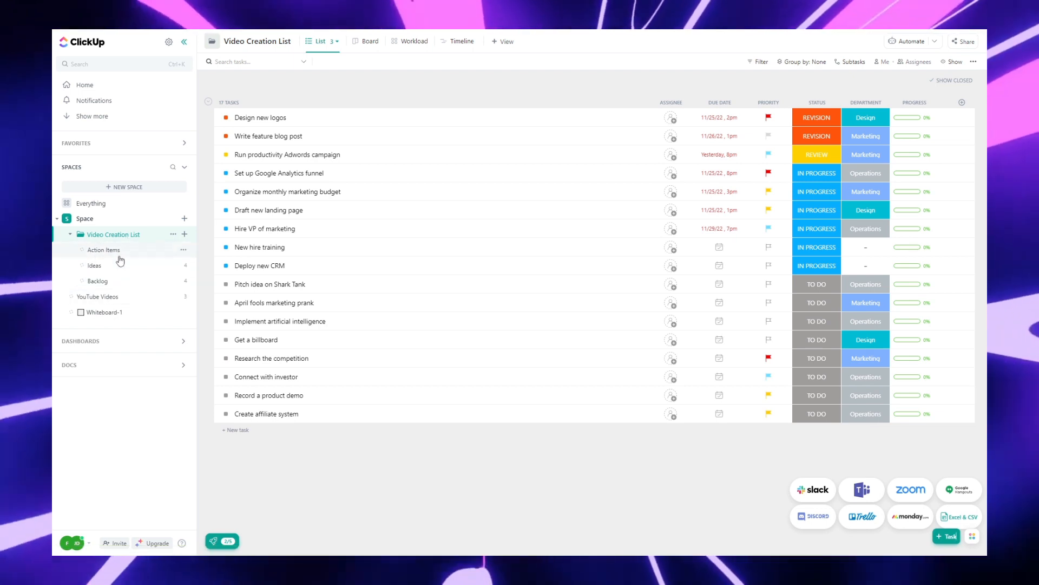
Step: Browse the Action Items, Ideas and Backlog lists of the new folder, then return to the folder view
click(104, 250)
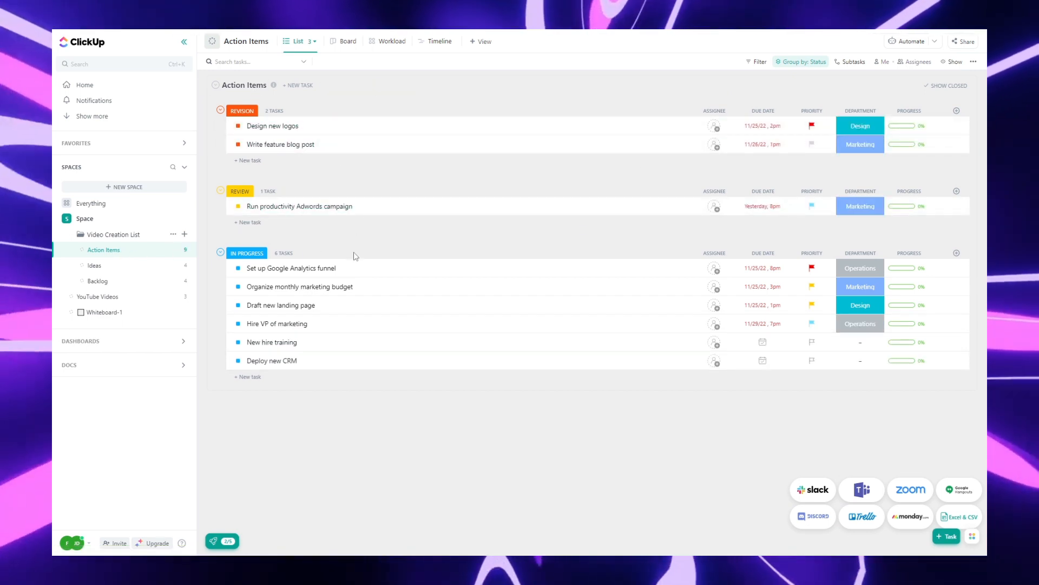
click(92, 266)
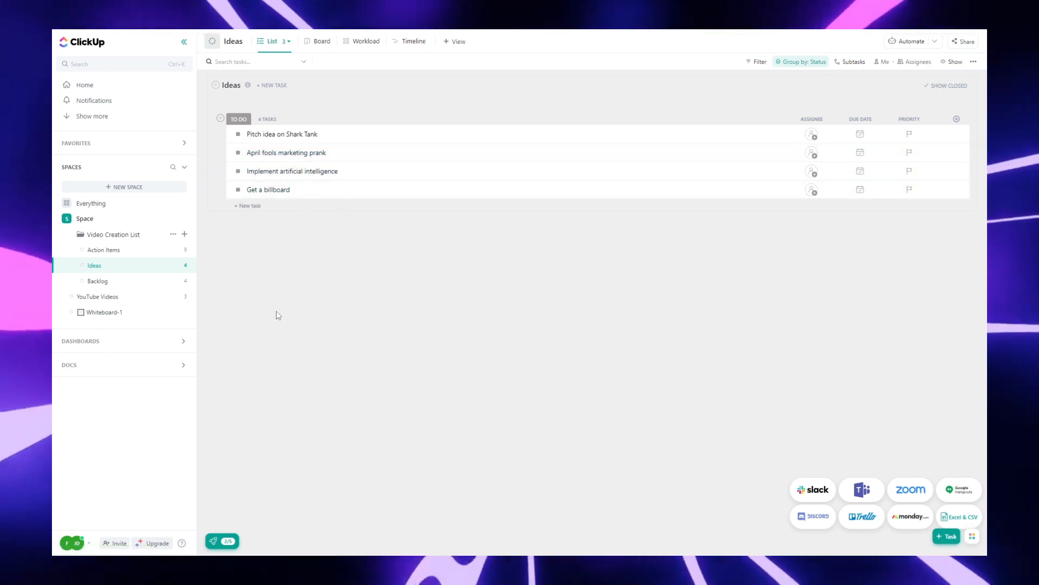
click(152, 287)
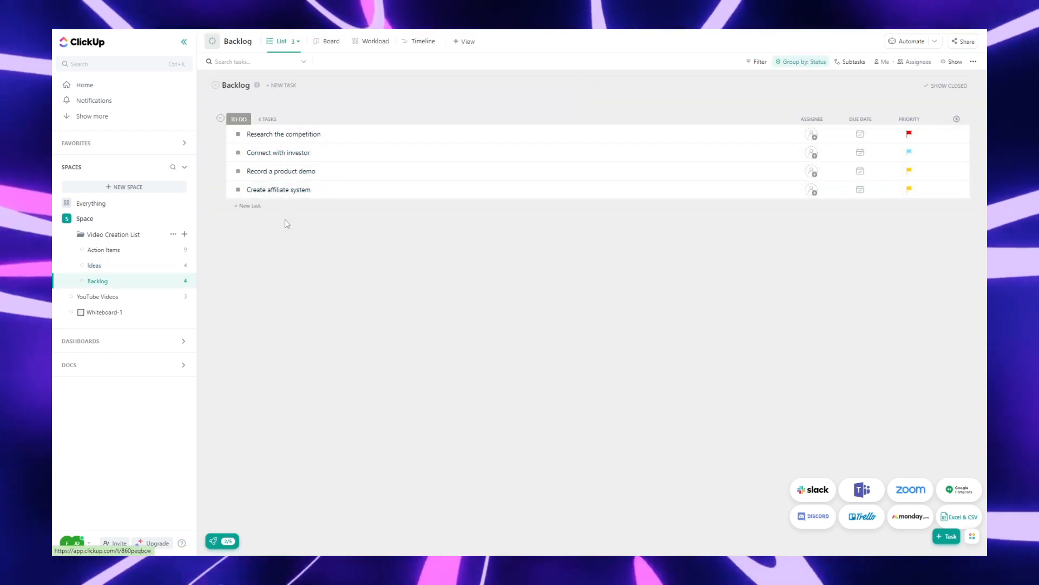
click(136, 235)
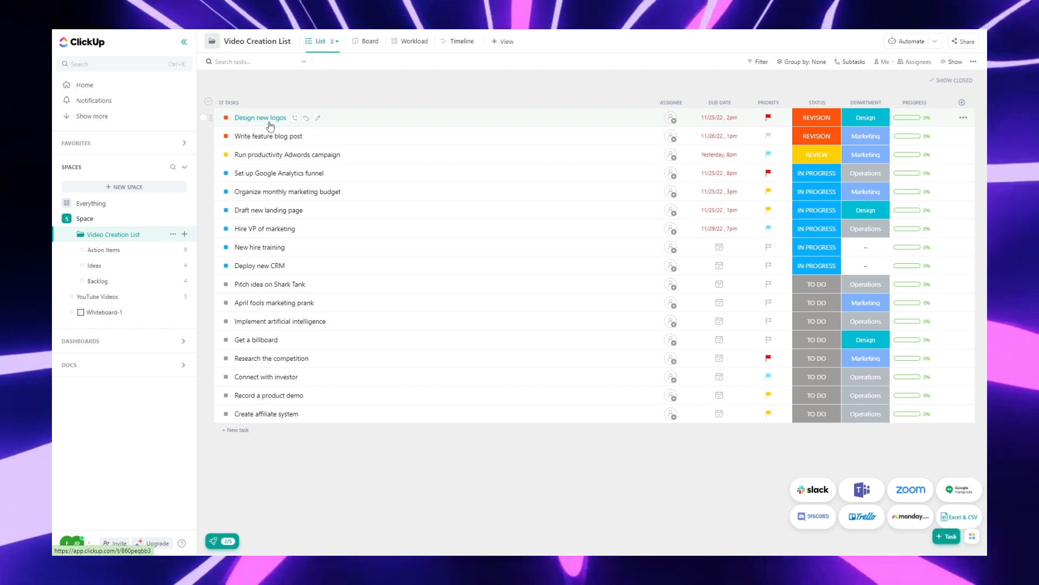
Step: Open the Design new logos task and describe it as Design a logo for the Fixify's Social Media Pages, listing TikTok, Ig, twitter, storyfire, facebook, YouTube
click(270, 126)
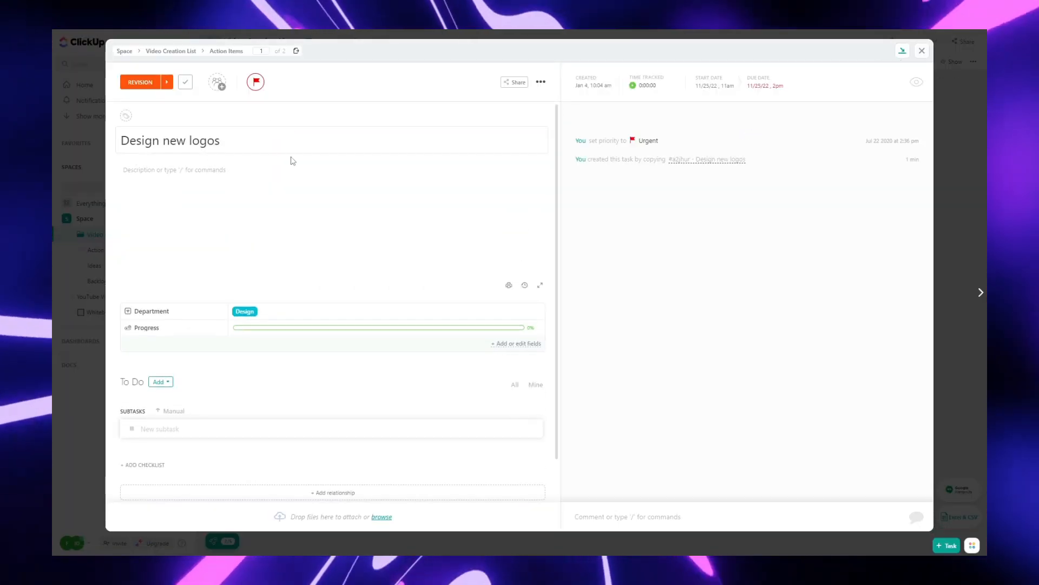
click(233, 172)
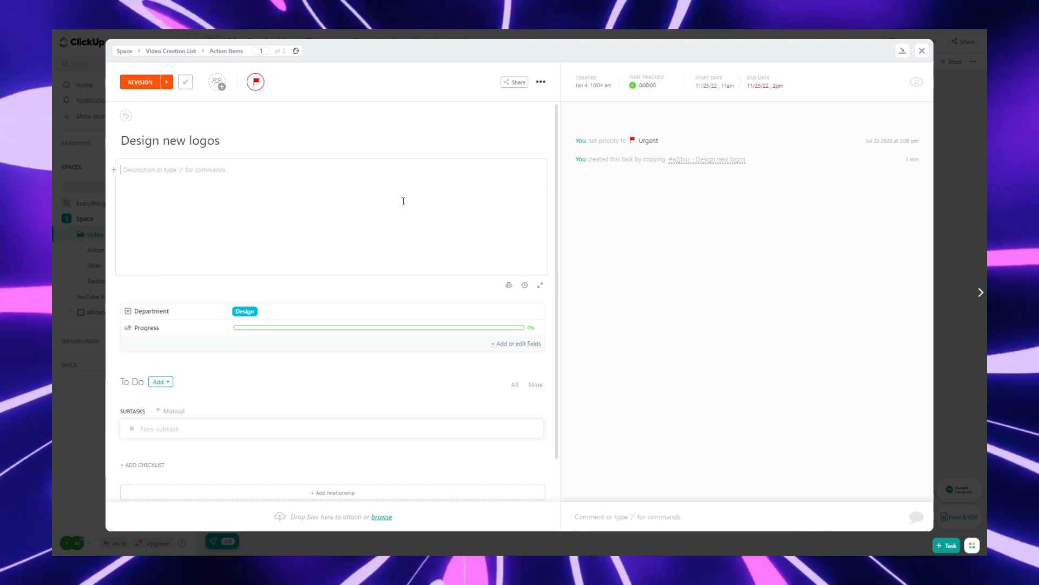
text(Deg)
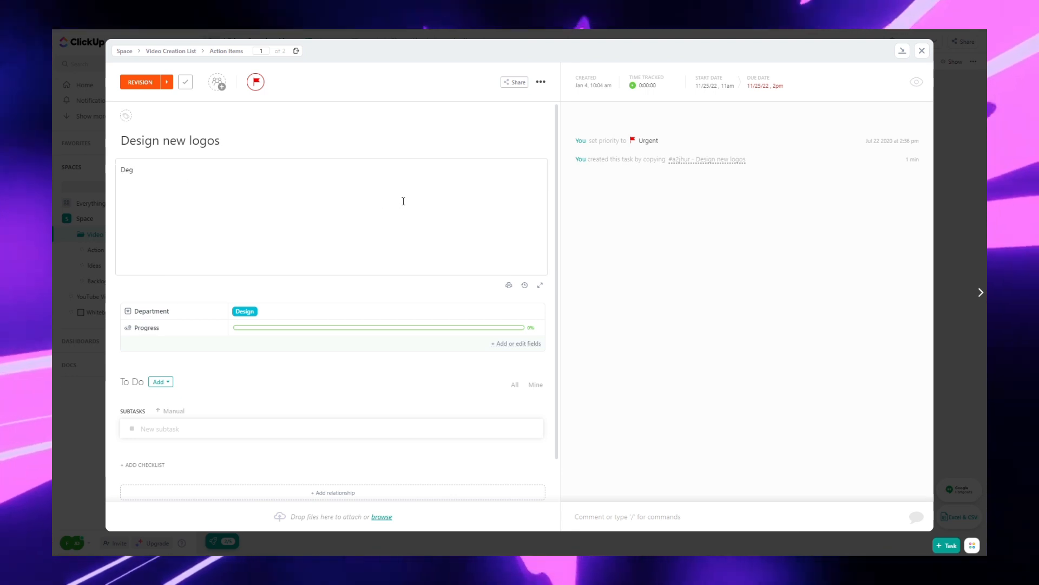
key(BackSpace)
text(sign a)
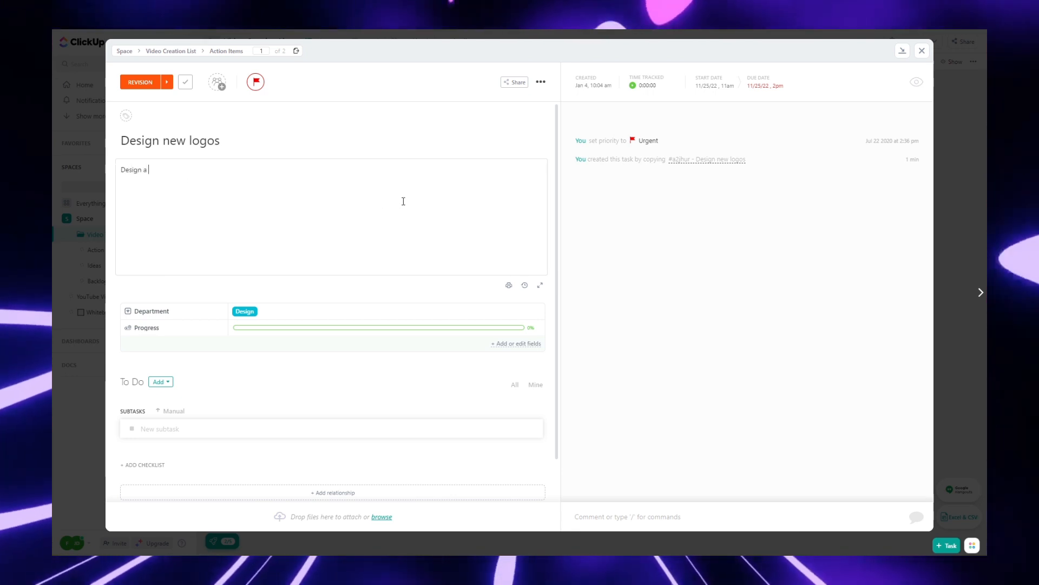
text( logo for the)
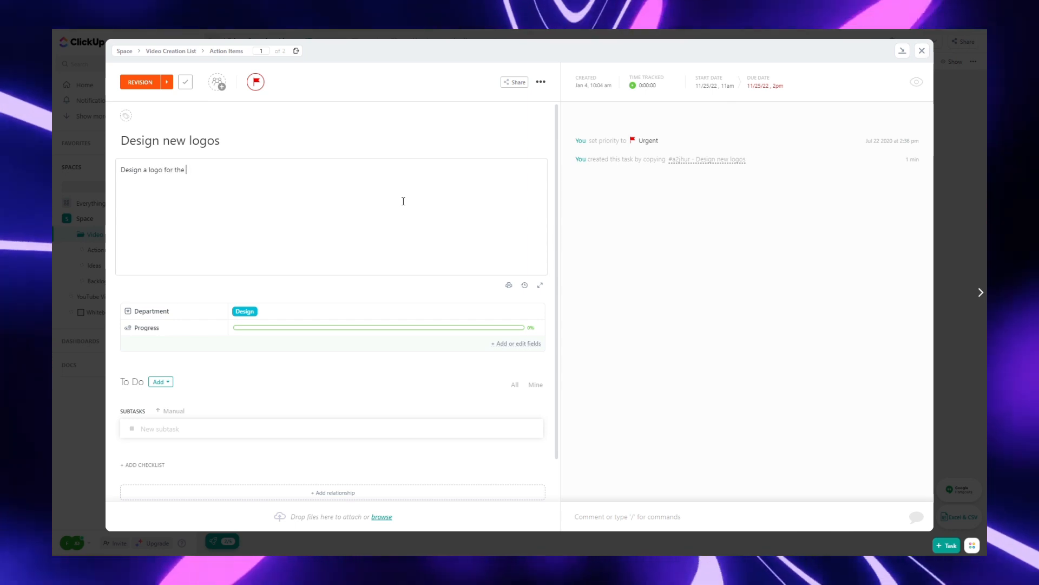
text( Fifiy)
key(BackSpace)
key(BackSpace)
key(BackSpace)
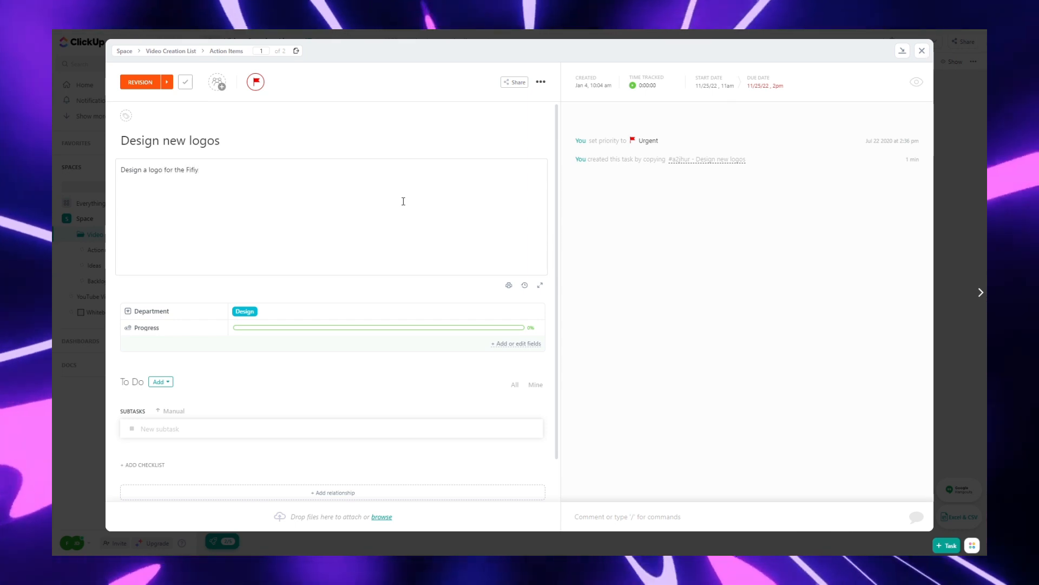
text(xify's Social Media Pages)
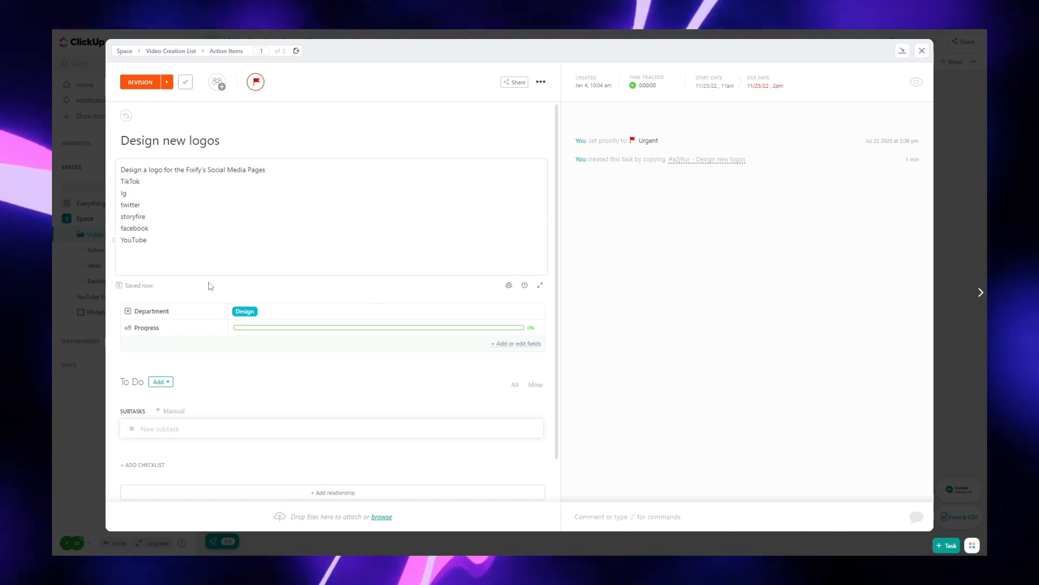
Step: Clear the task's Department value and add a new Department option named Video editor
click(247, 311)
click(282, 368)
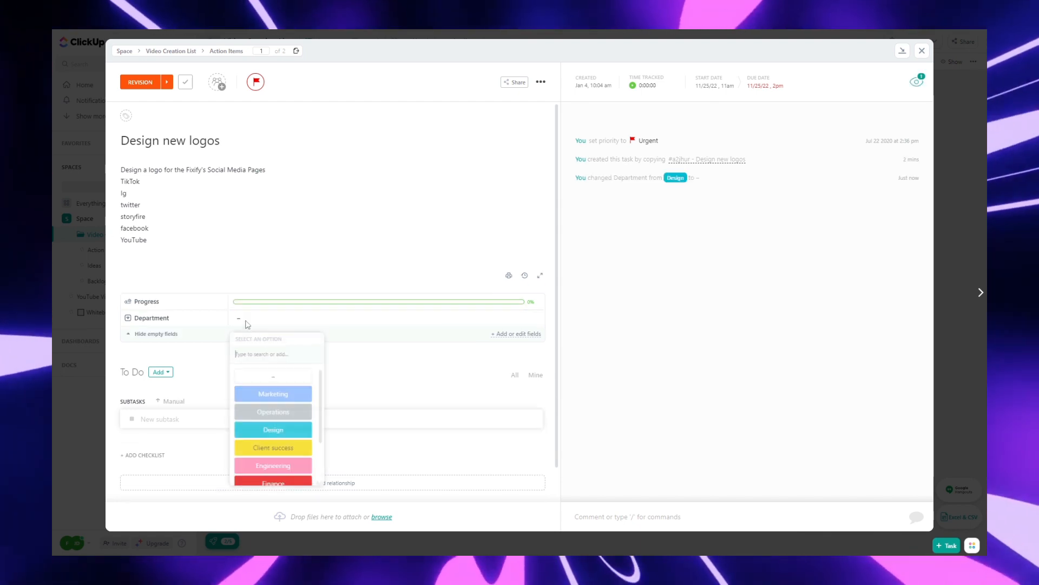
click(240, 318)
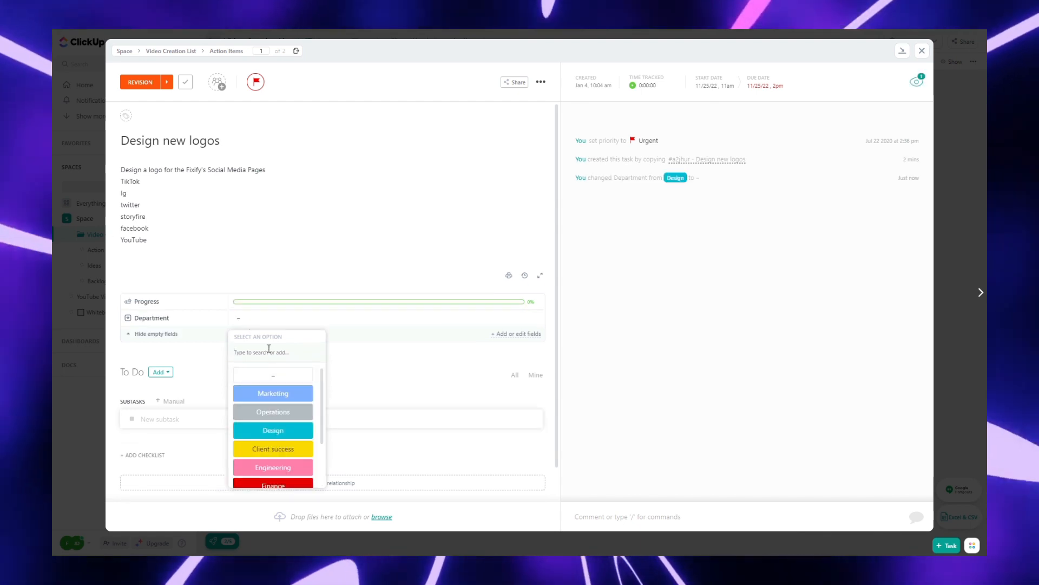
text(Vi)
key(BackSpace)
key(BackSpace)
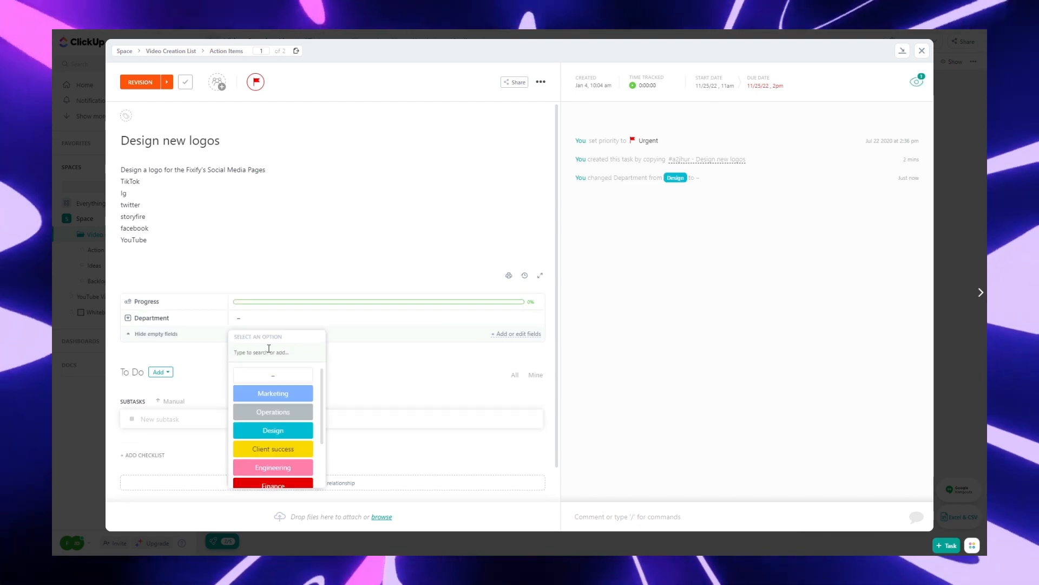
drag(326, 400, 340, 454)
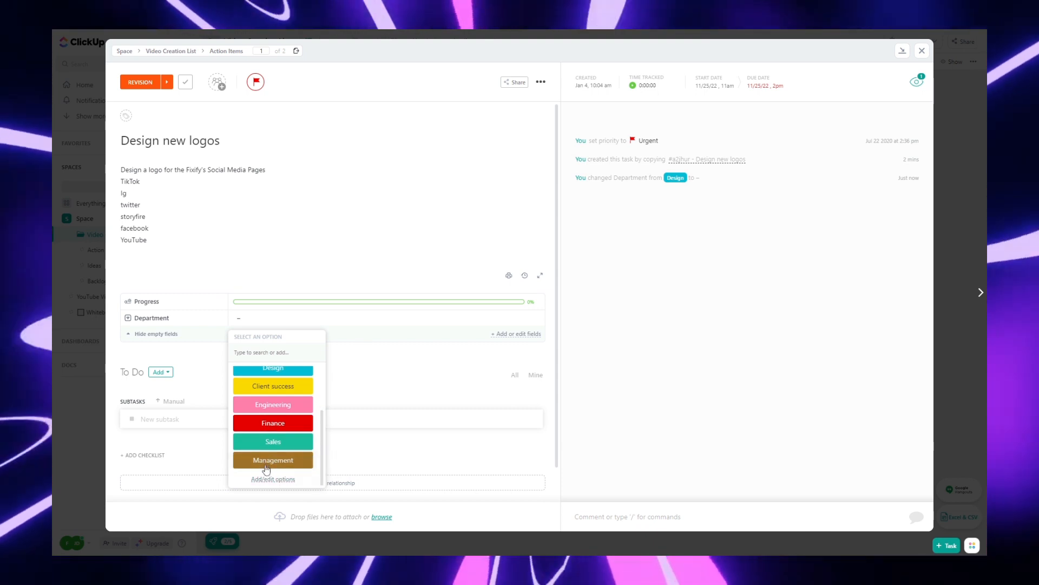
click(274, 480)
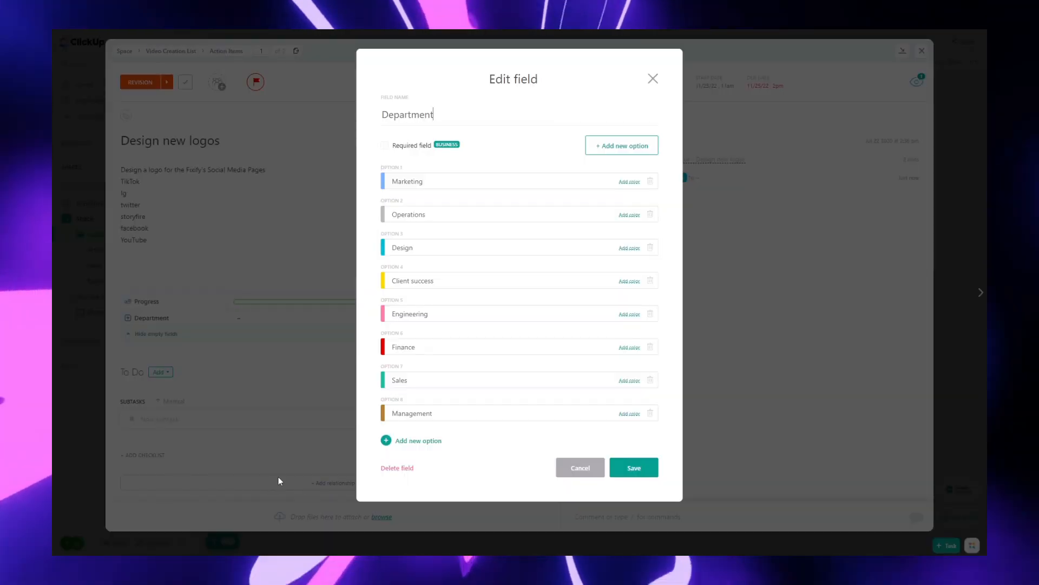
click(622, 145)
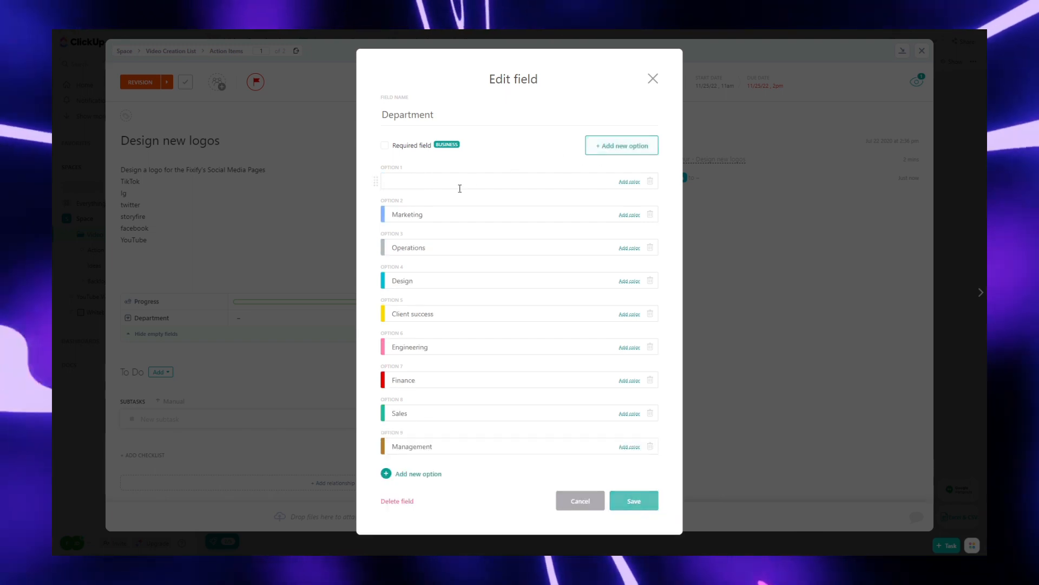
text(Video editor)
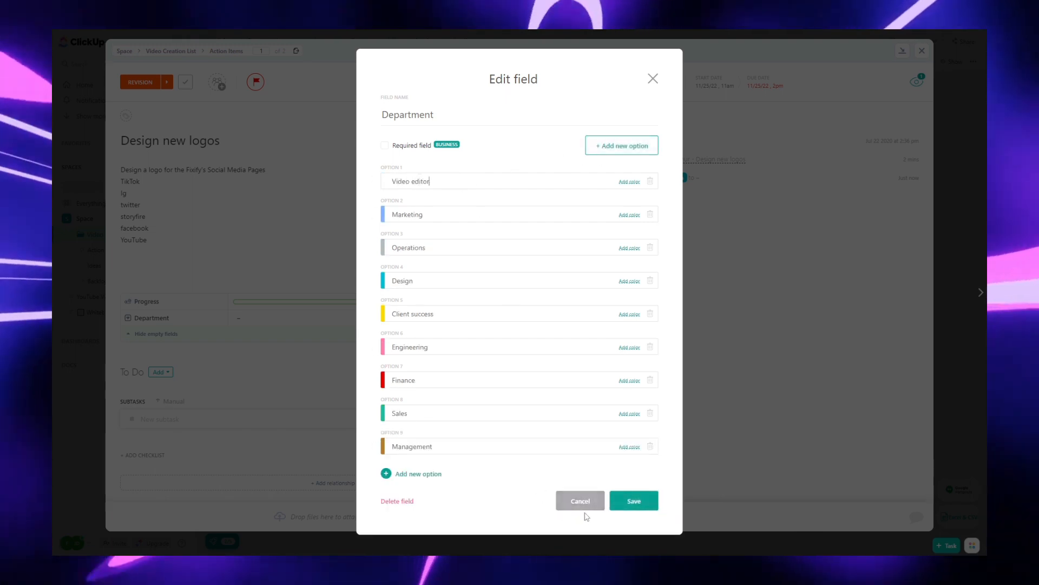
click(634, 501)
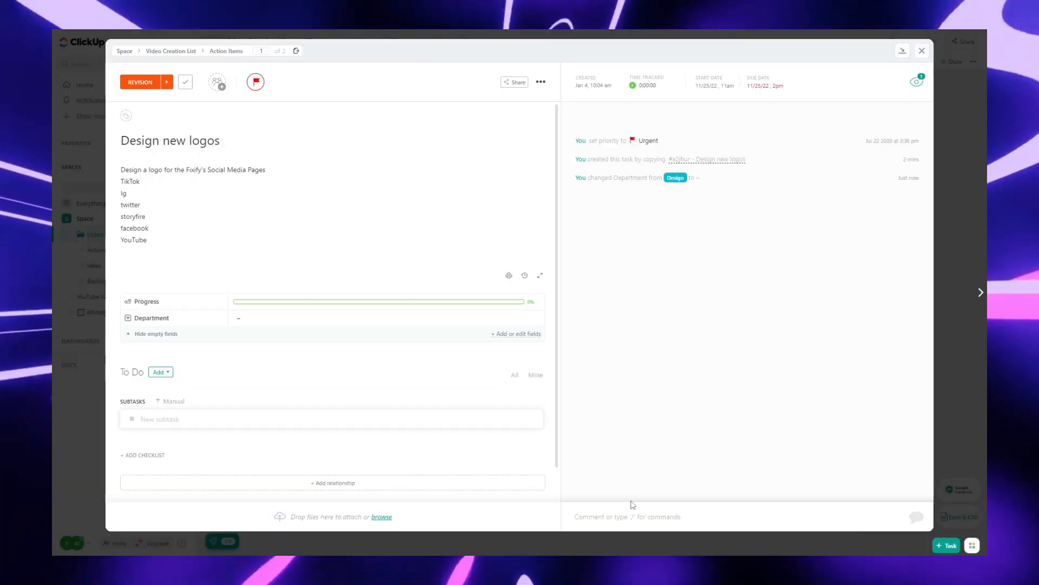
Step: Check who is watching the task
scroll(352, 372, down, 1)
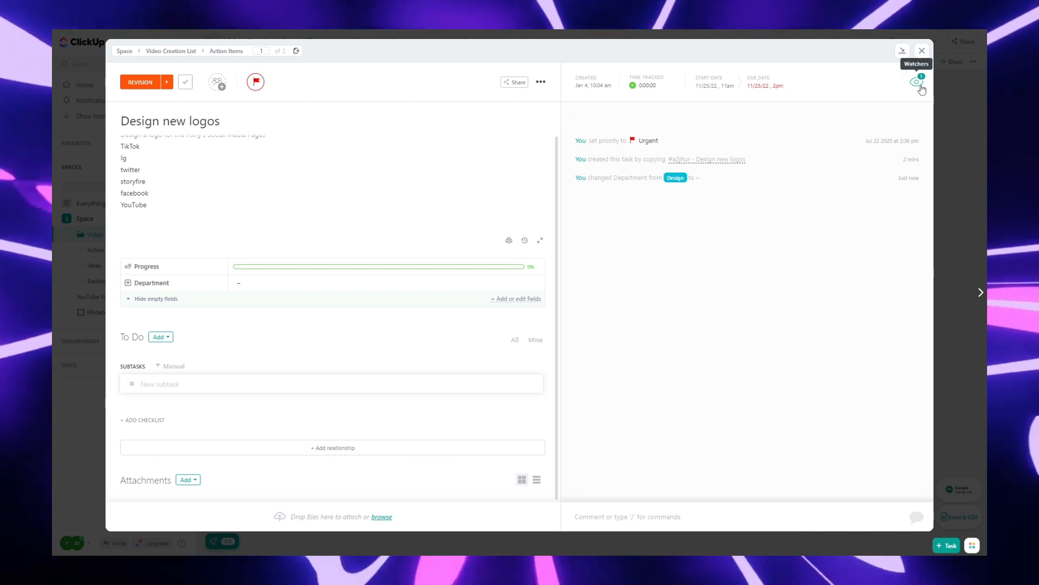
click(920, 85)
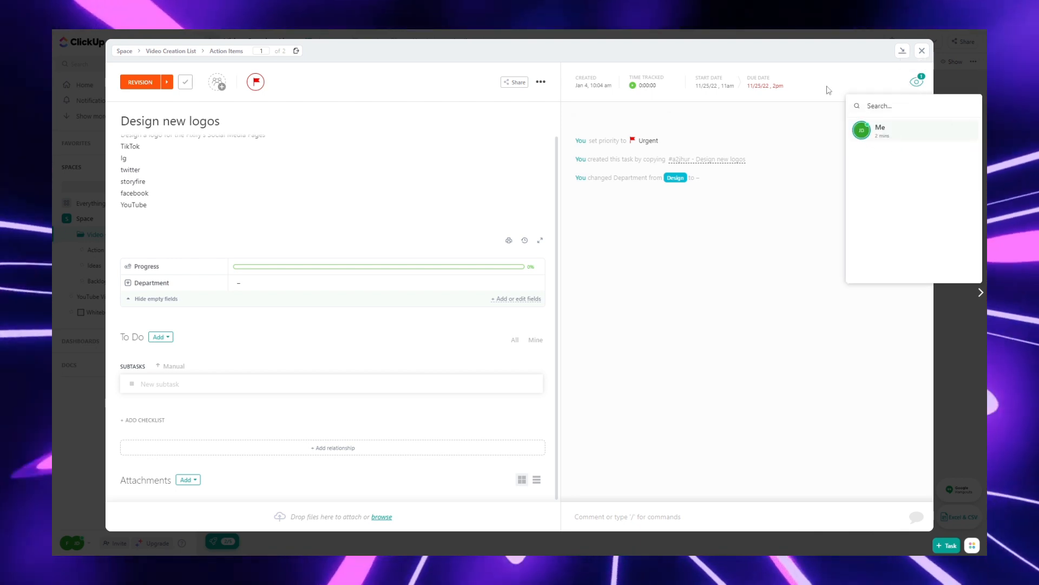
click(828, 90)
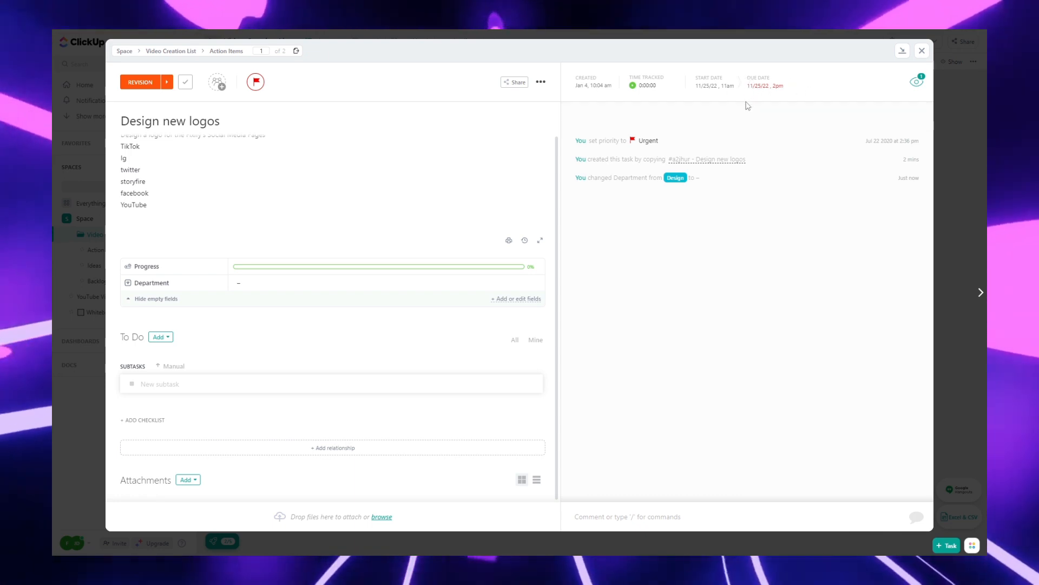
Step: Start and then stop the time-tracking timer on the task
mouse_move(682, 111)
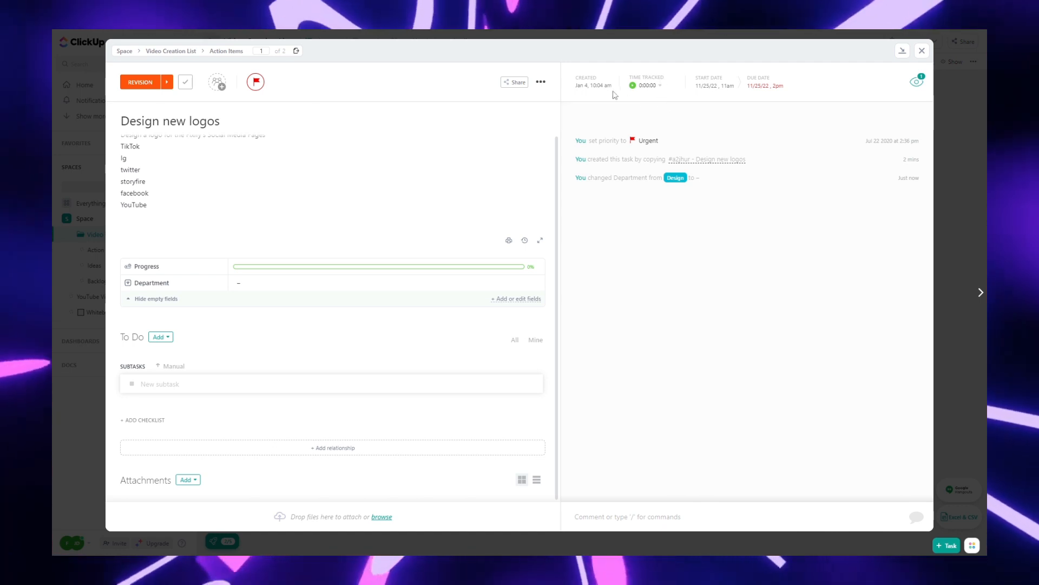
click(659, 87)
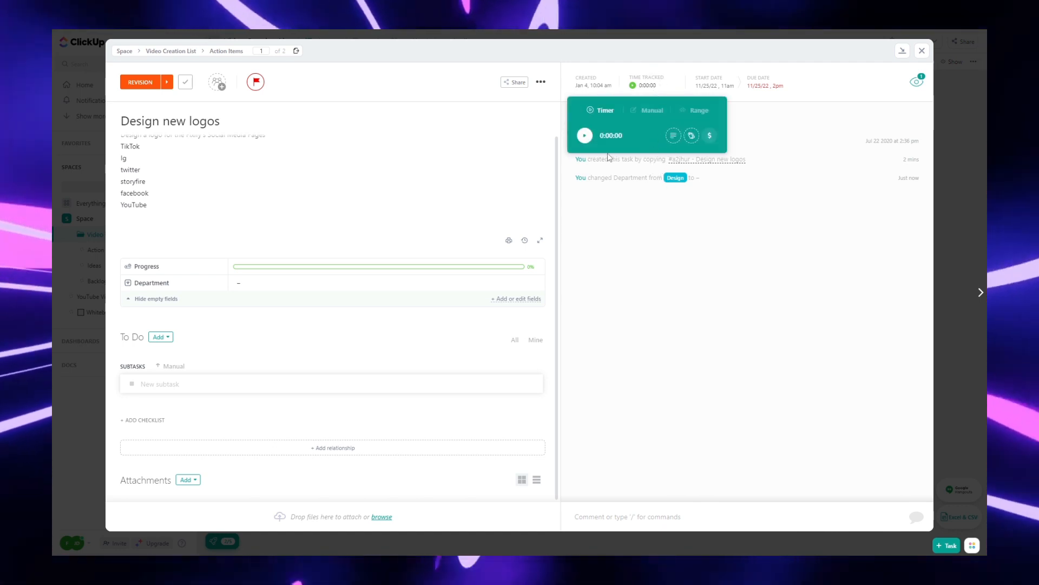
click(584, 136)
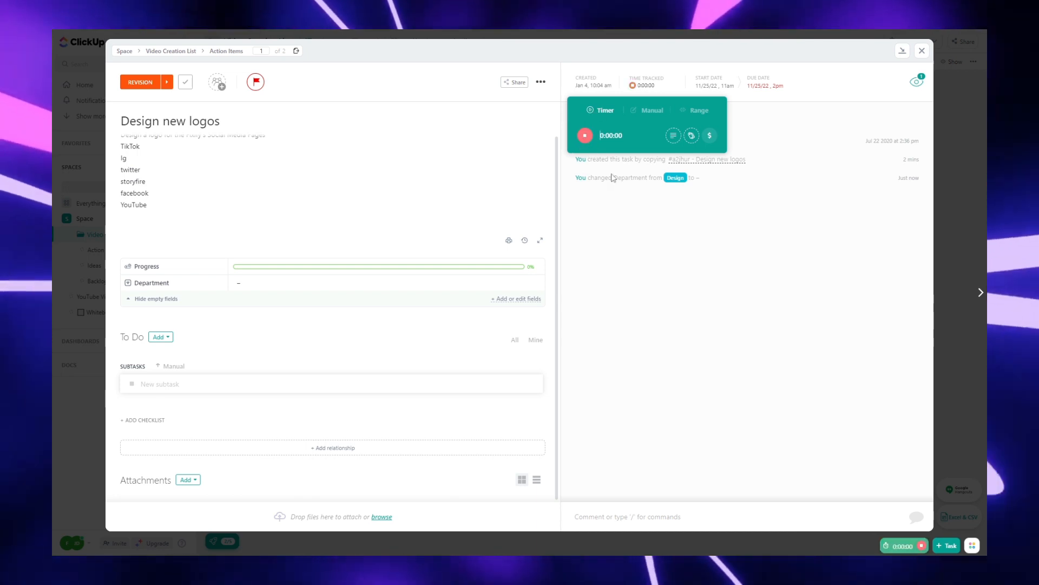
click(586, 136)
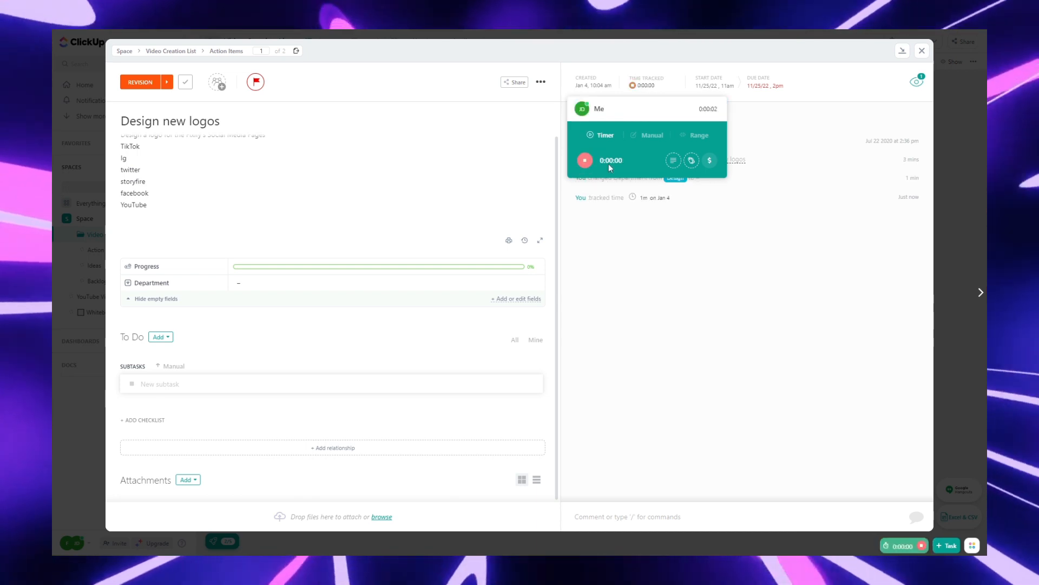